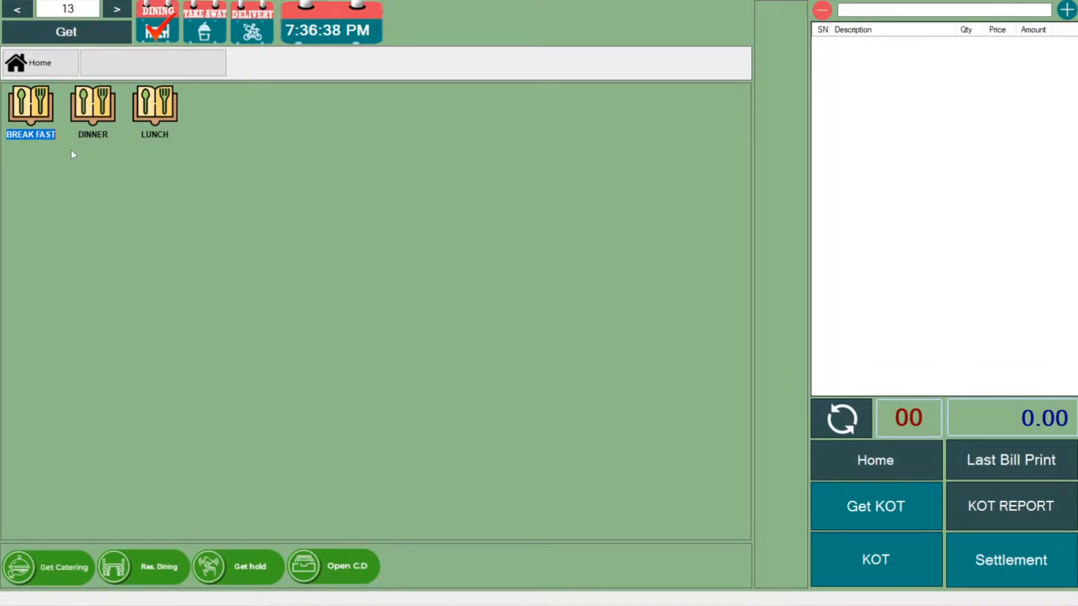
Add a COFFE with the Medium modifier to the order from the BREAK FAST drinks.
{"action": "double_click", "coordinate": [34, 116]}
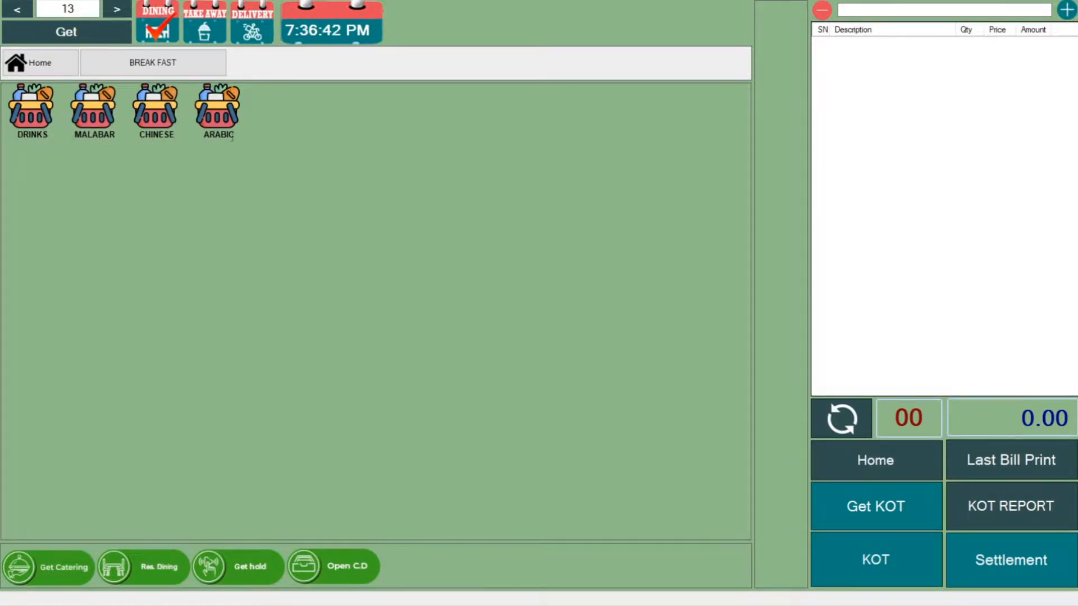
{"action": "left_click", "coordinate": [32, 123]}
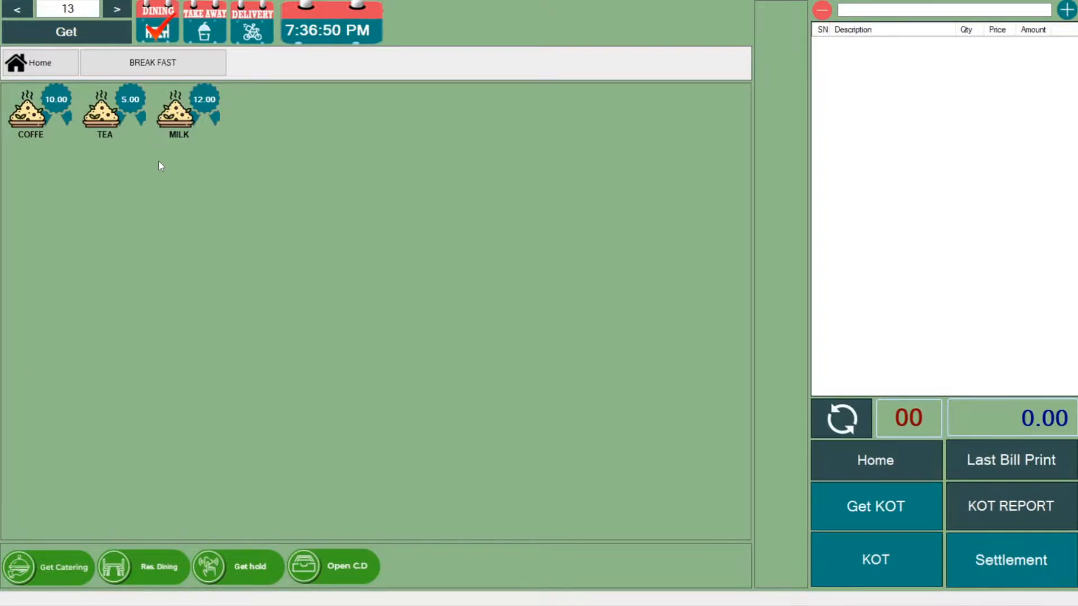
{"action": "left_click", "coordinate": [35, 122]}
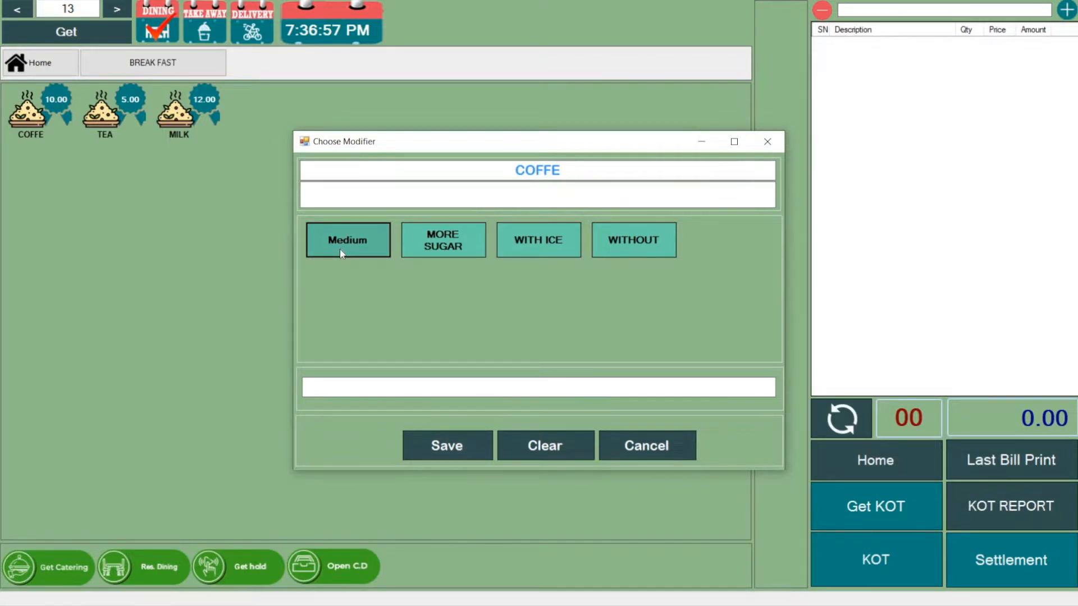
{"action": "left_click", "coordinate": [340, 250]}
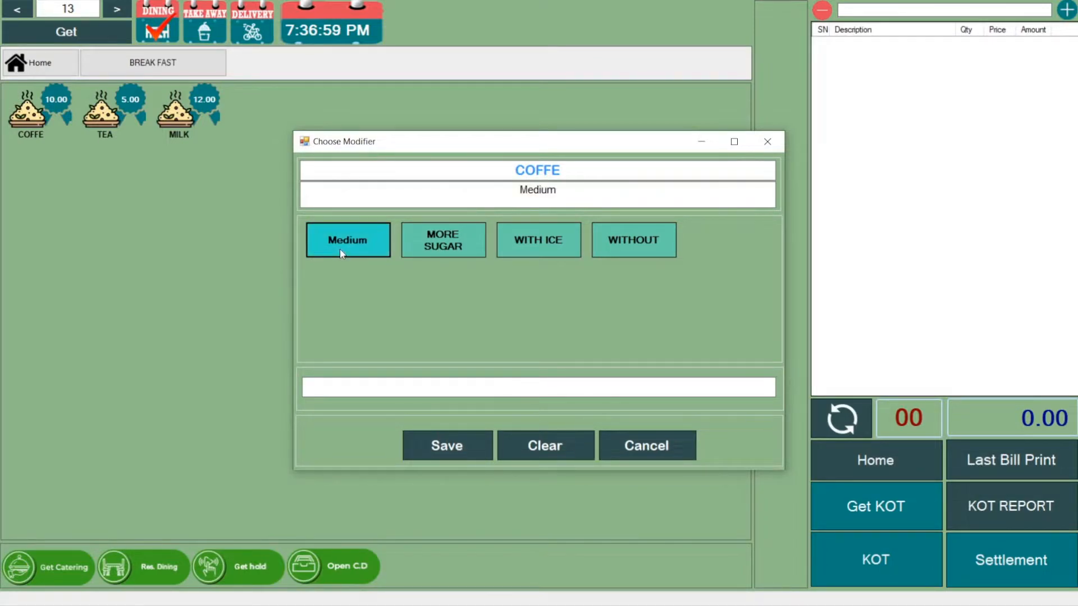
{"action": "left_click", "coordinate": [439, 449]}
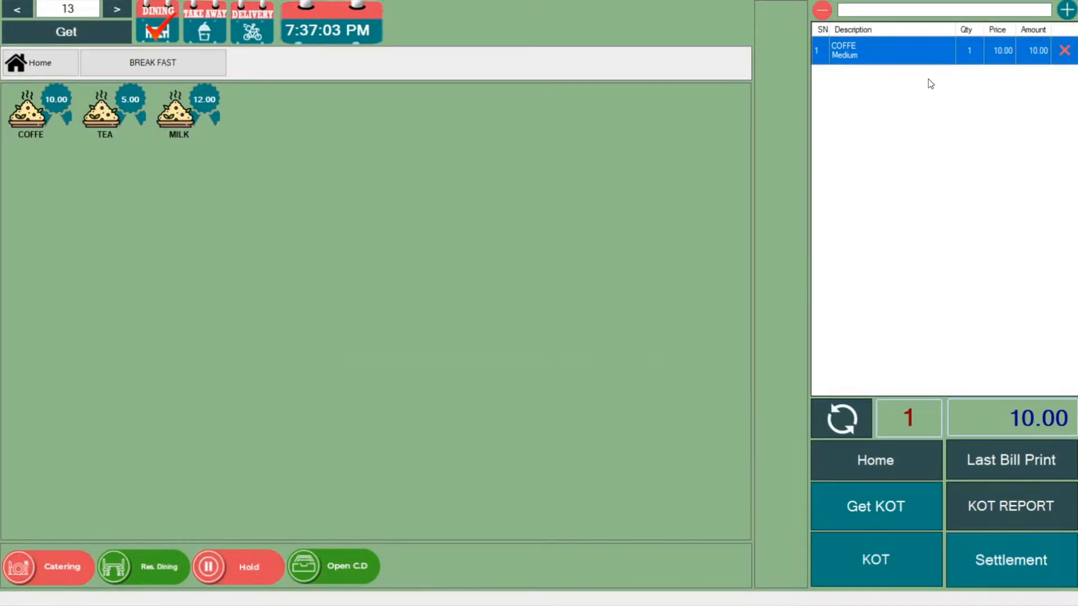
Adjust the quantity of the COFFE line in the order to 2.
{"action": "left_click", "coordinate": [1066, 11]}
{"action": "left_click", "coordinate": [1066, 11]}
{"action": "left_click", "coordinate": [822, 11]}
Send the order to the kitchen as a Dining KOT with KOT printing enabled.
{"action": "left_click", "coordinate": [895, 564]}
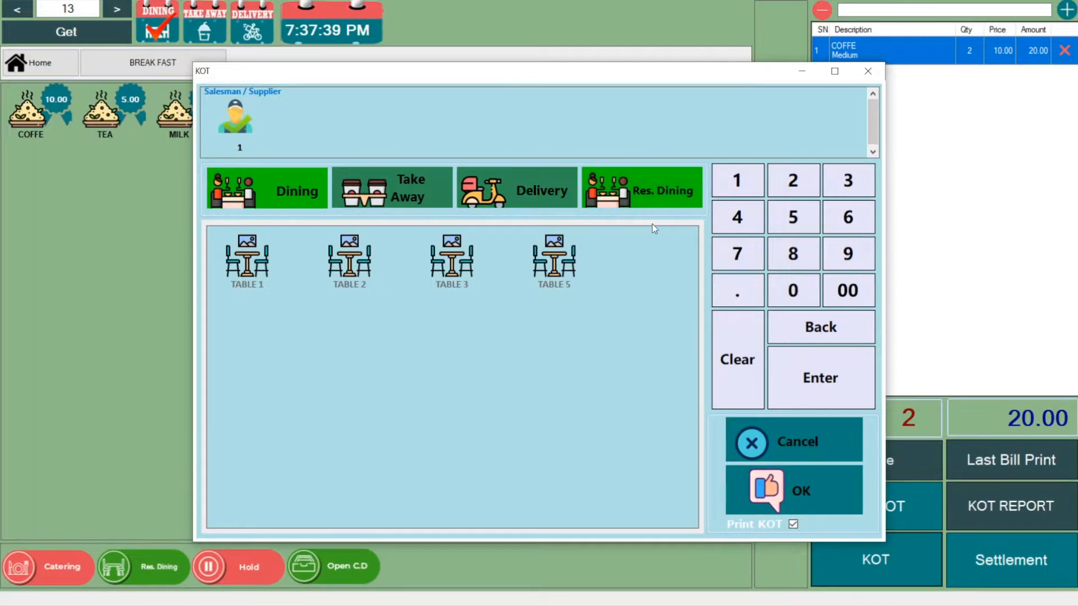
{"action": "left_click", "coordinate": [279, 187]}
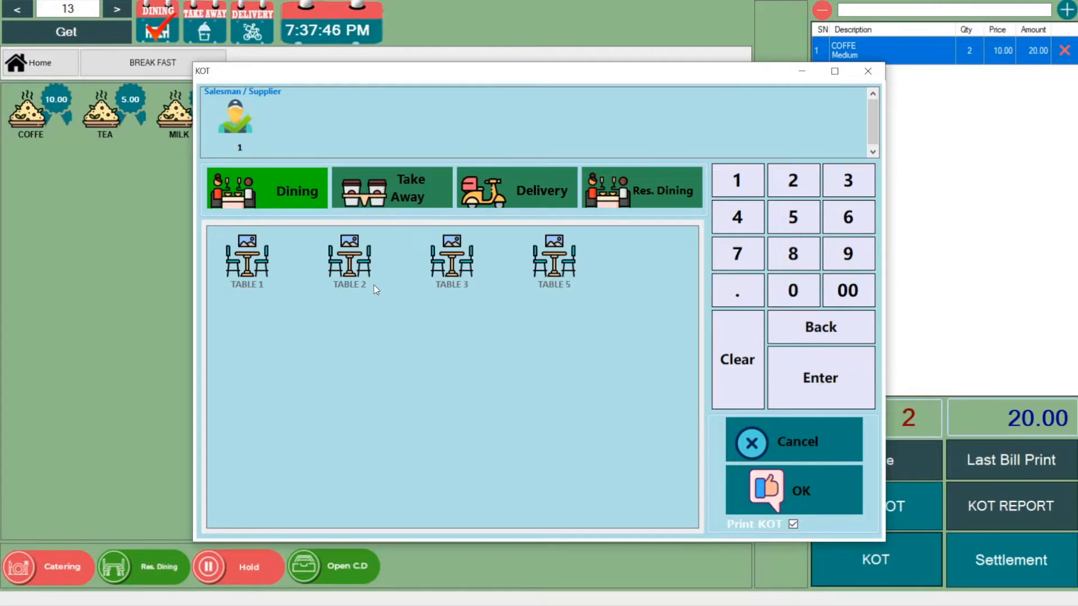
{"action": "left_click", "coordinate": [788, 489]}
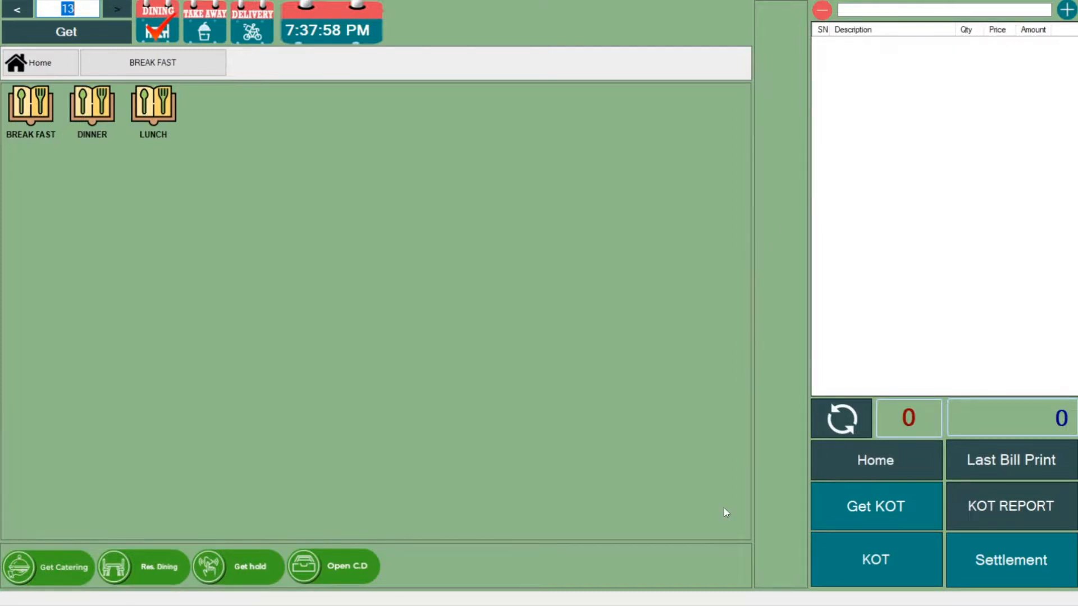
Retrieve the pending dining order KOT No #16 into the billing screen.
{"action": "left_click", "coordinate": [853, 507]}
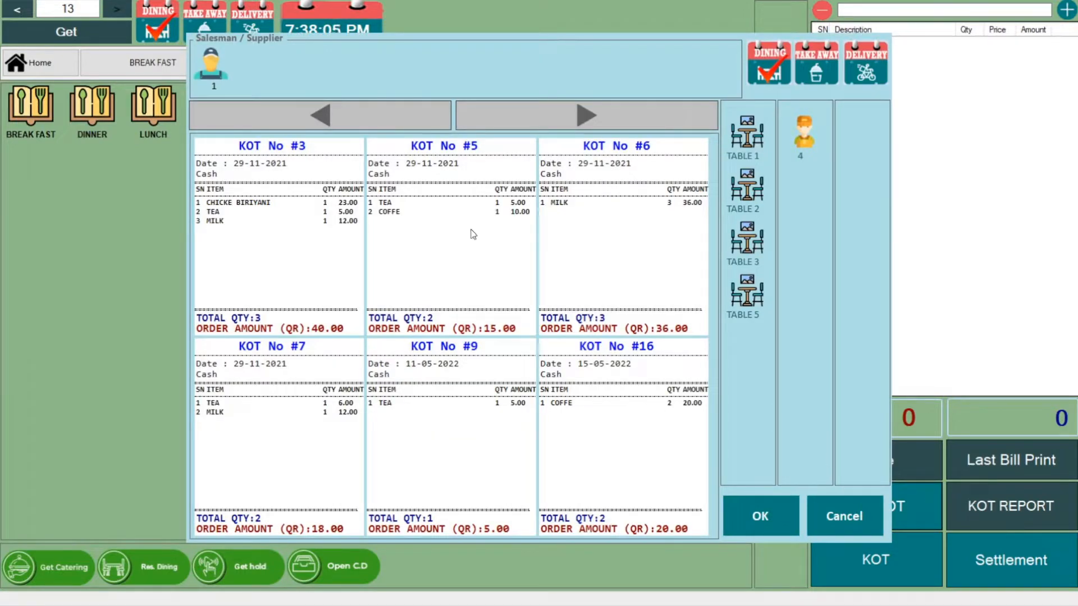
{"action": "left_click", "coordinate": [581, 428]}
{"action": "left_click", "coordinate": [752, 515]}
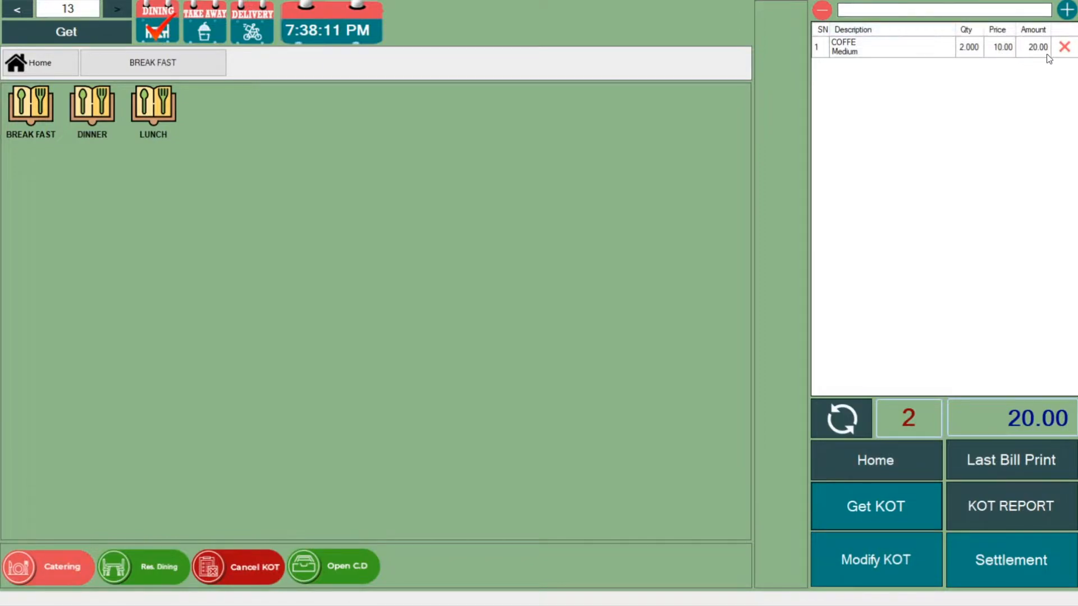
Settle the retrieved order as a Cash bill, receiving two 10 notes for a cash receipt of 20.00, and save it.
{"action": "left_click", "coordinate": [993, 569]}
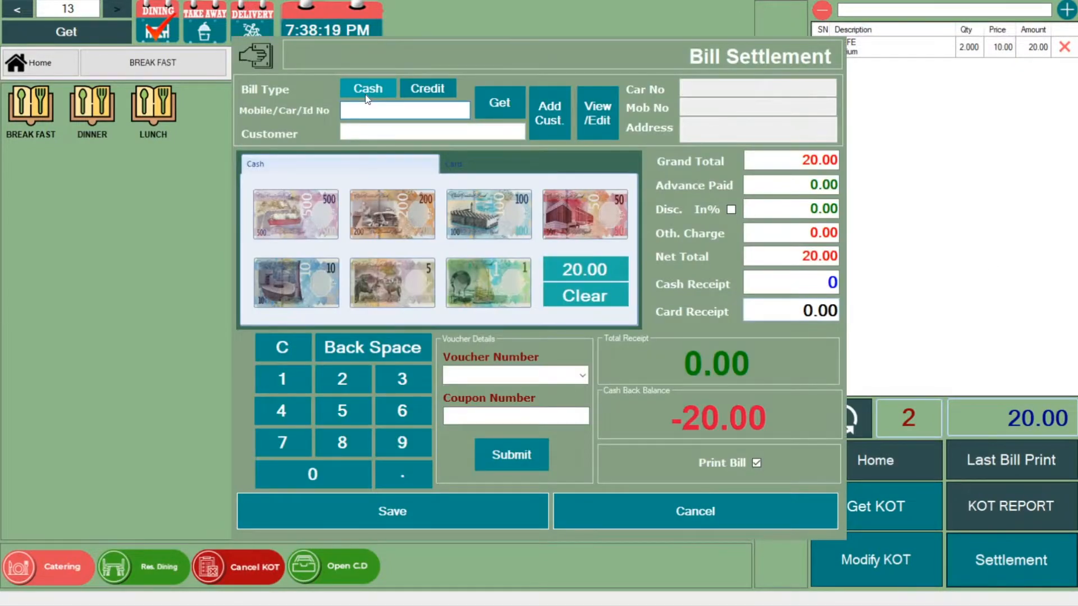
{"action": "left_click", "coordinate": [368, 91]}
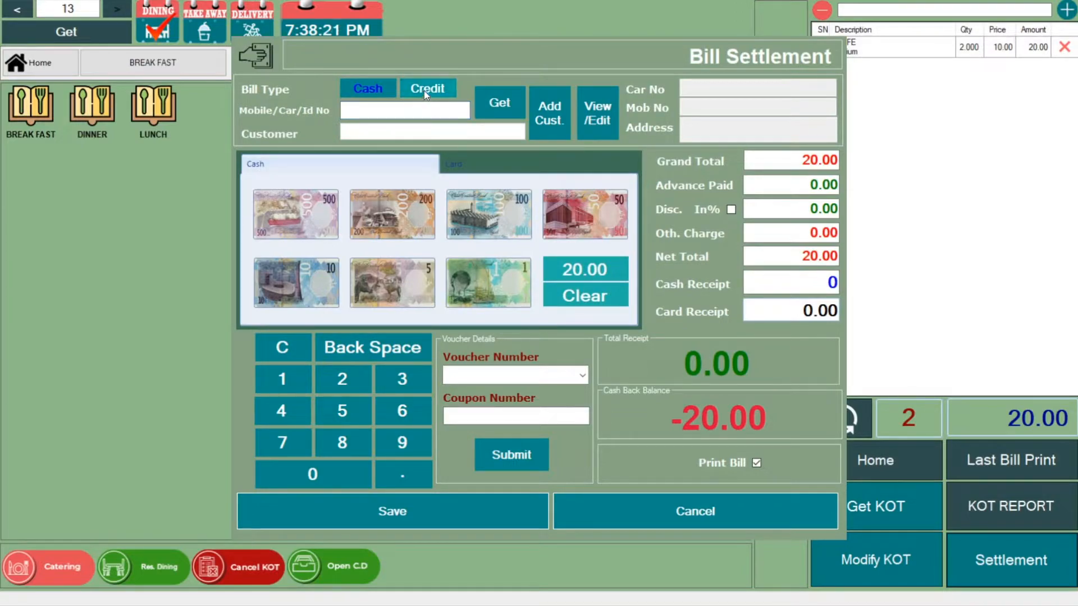
{"action": "left_click", "coordinate": [392, 109]}
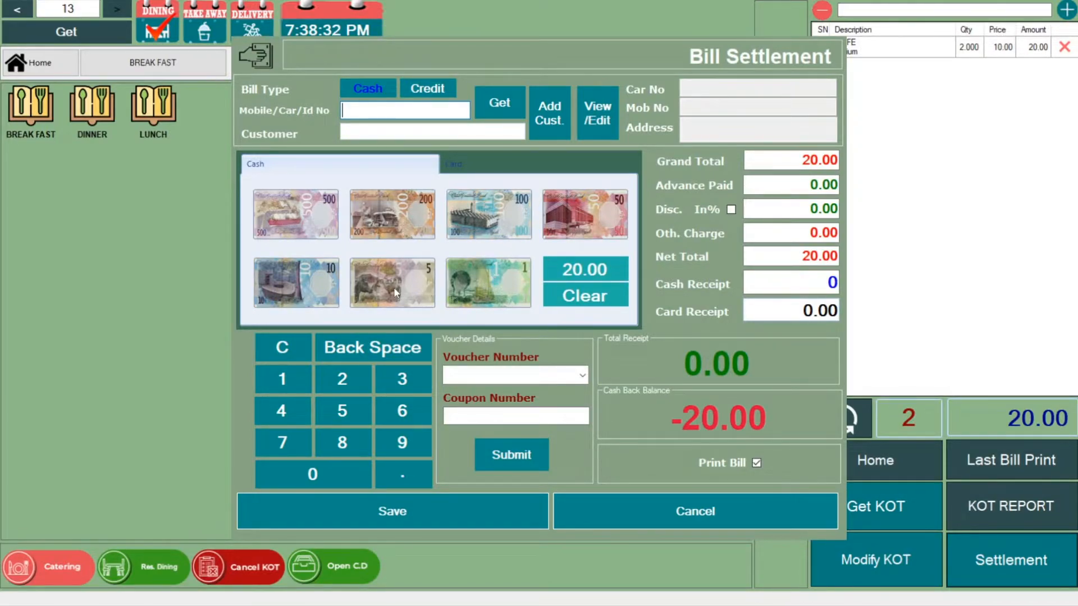
{"action": "left_click", "coordinate": [323, 290]}
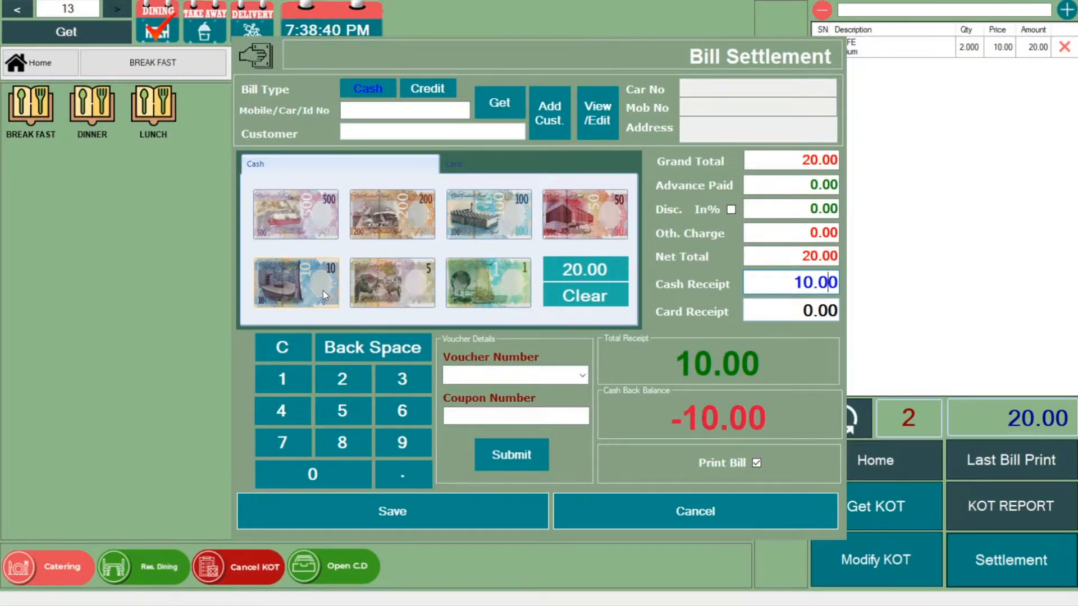
{"action": "left_click", "coordinate": [323, 291]}
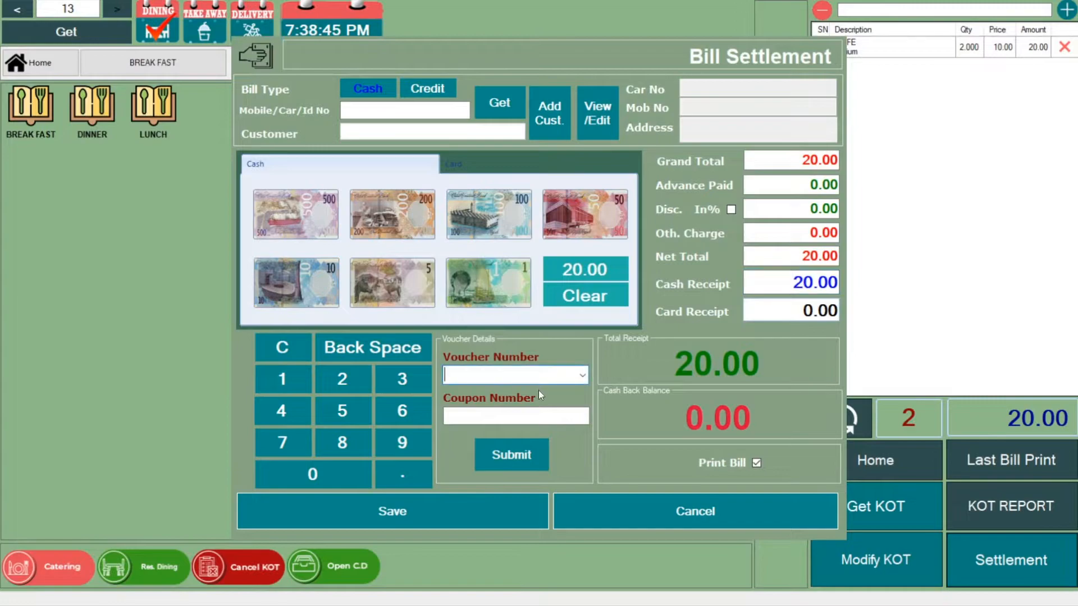
{"action": "left_click", "coordinate": [538, 414]}
{"action": "left_click", "coordinate": [453, 507]}
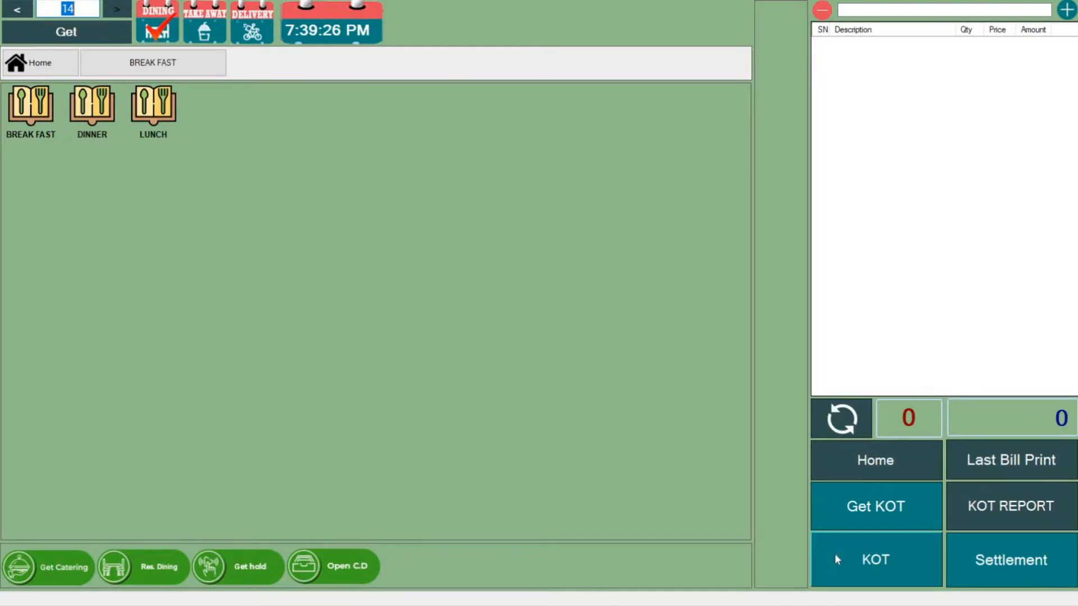
Close the billing window and look over the available report types before returning to the main menu.
{"action": "left_click", "coordinate": [892, 464]}
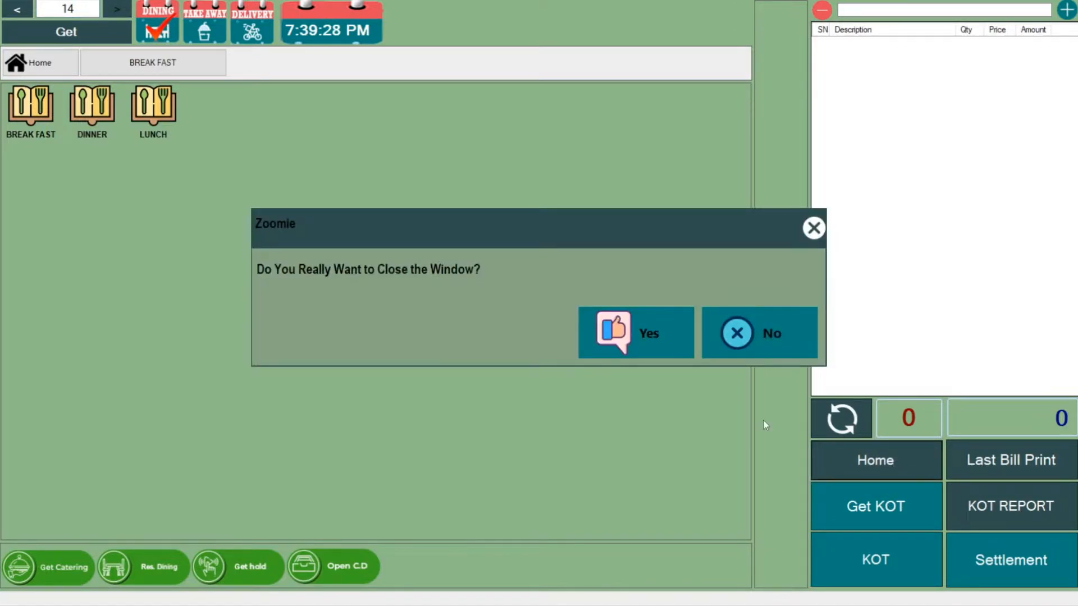
{"action": "left_click", "coordinate": [652, 334]}
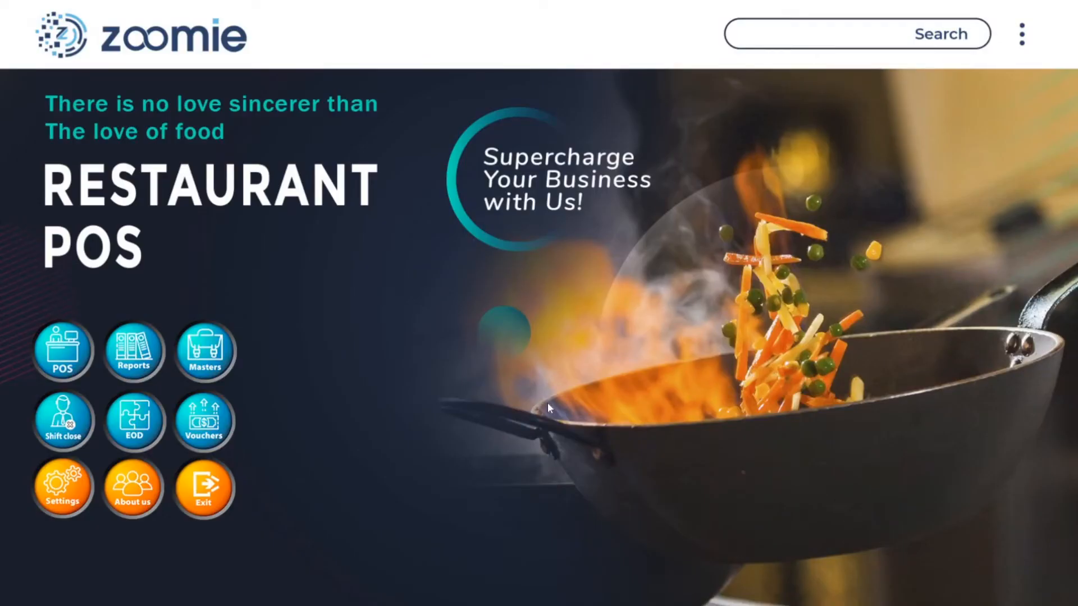
{"action": "left_click", "coordinate": [133, 351]}
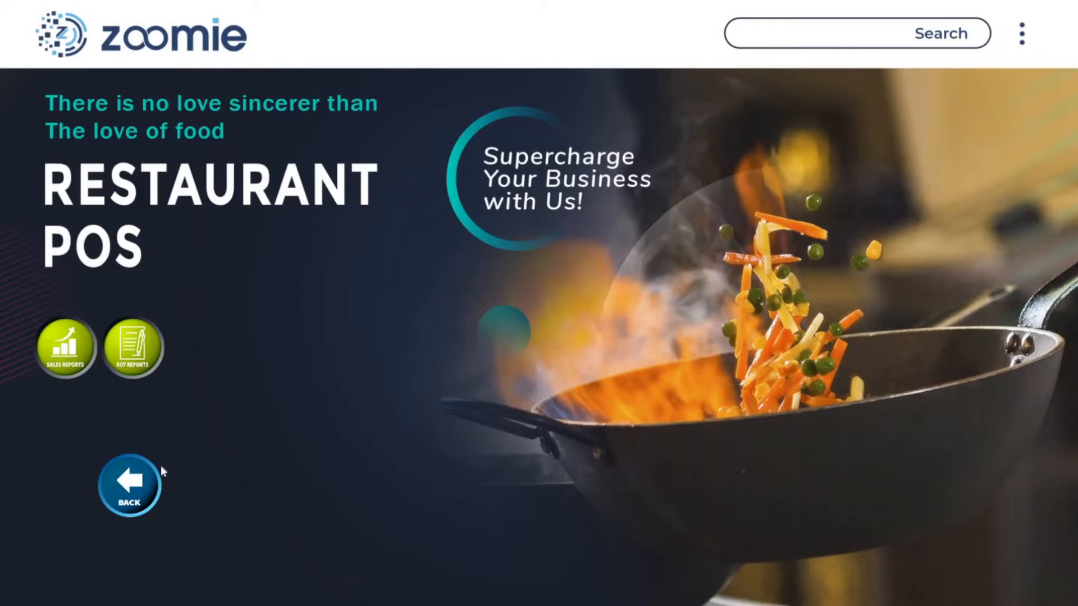
{"action": "left_click", "coordinate": [129, 491]}
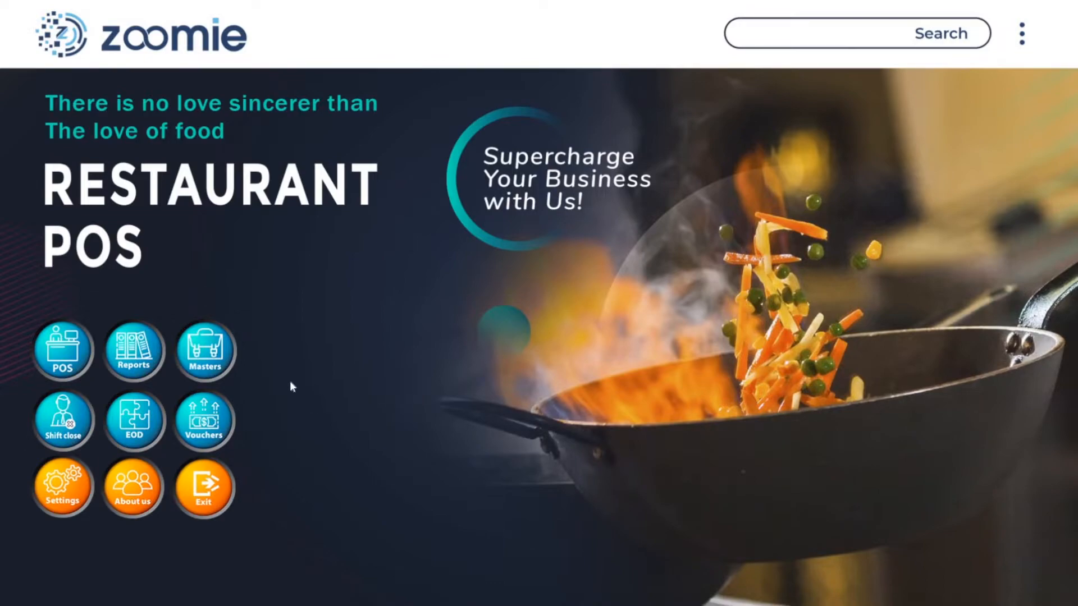
Start a new product in the product master and name it "chicken fried rice".
{"action": "left_click", "coordinate": [211, 342]}
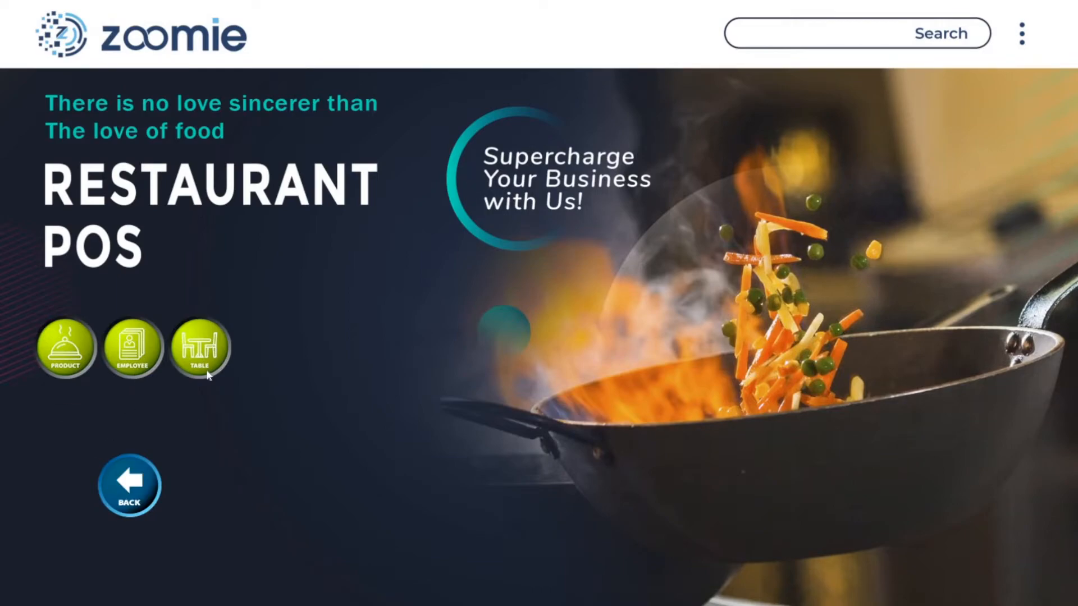
{"action": "left_click", "coordinate": [63, 361]}
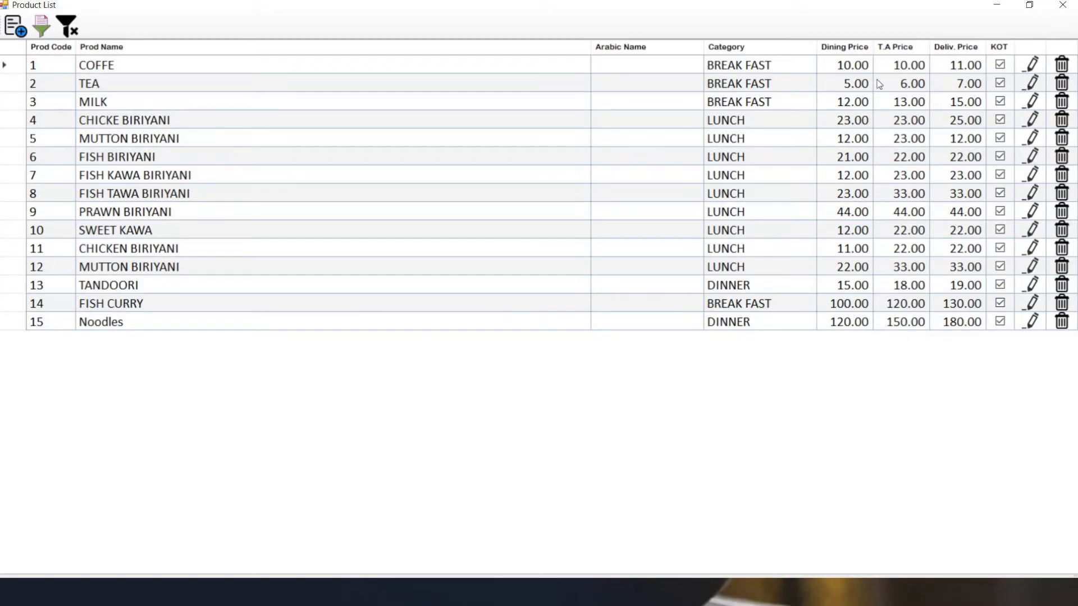
{"action": "left_click", "coordinate": [12, 33]}
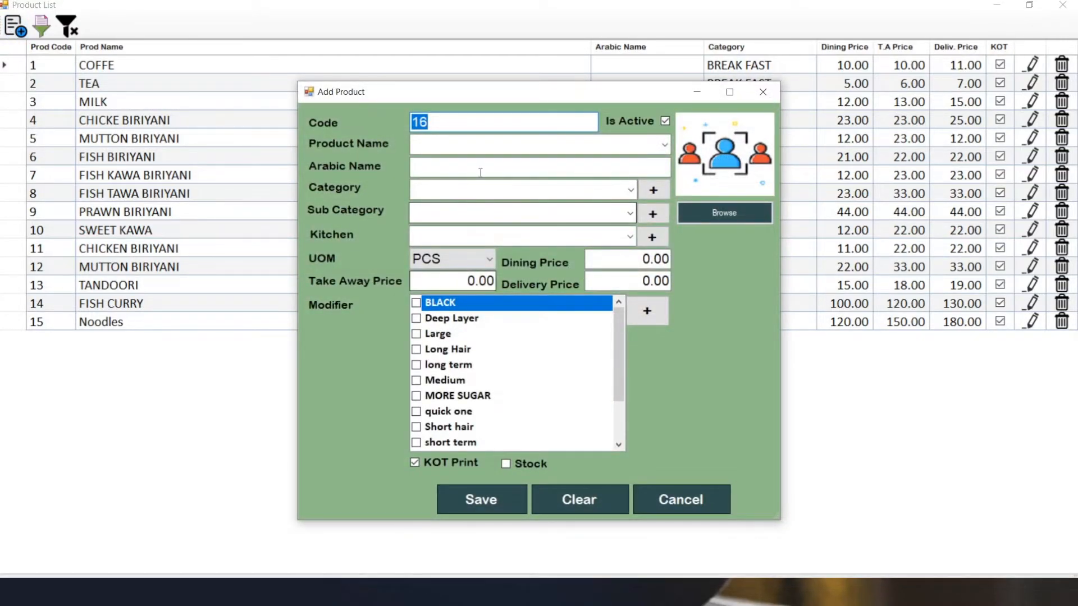
{"action": "left_click", "coordinate": [506, 146]}
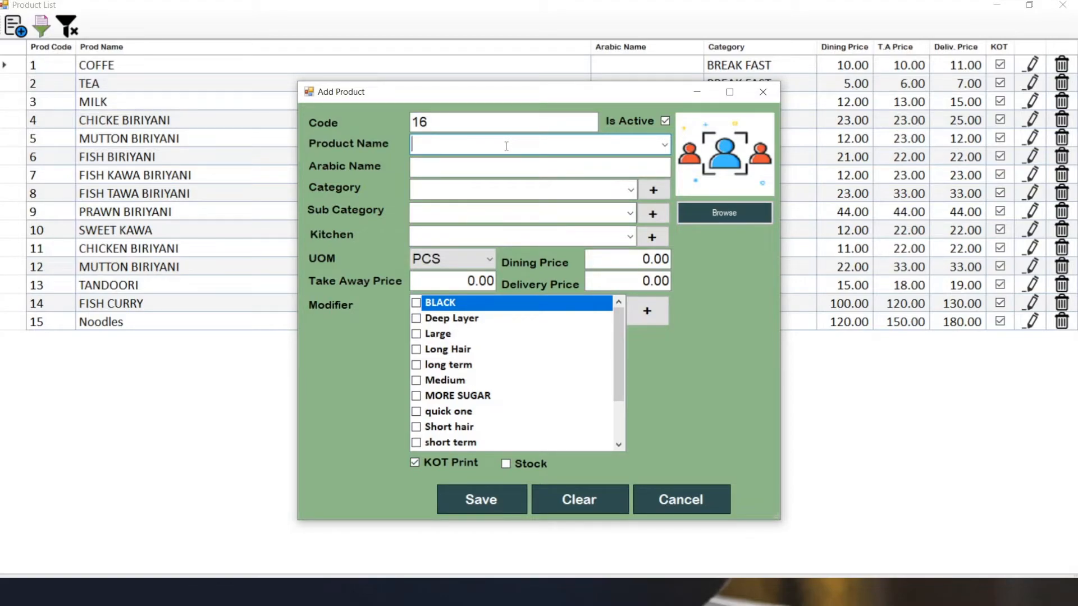
{"action": "type", "text": "chi"}
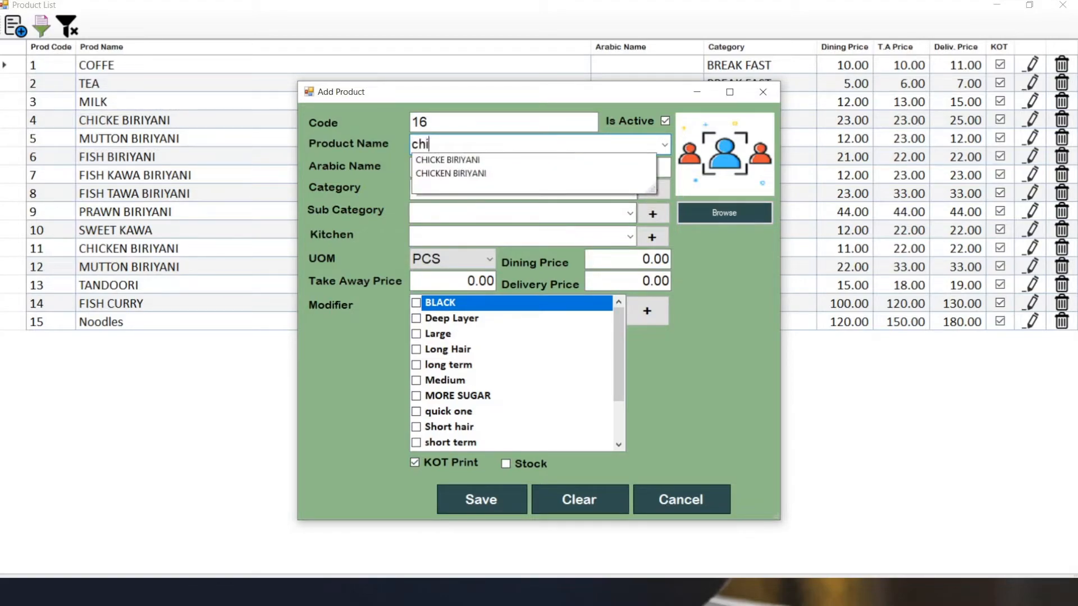
{"action": "type", "text": "cken fried rice"}
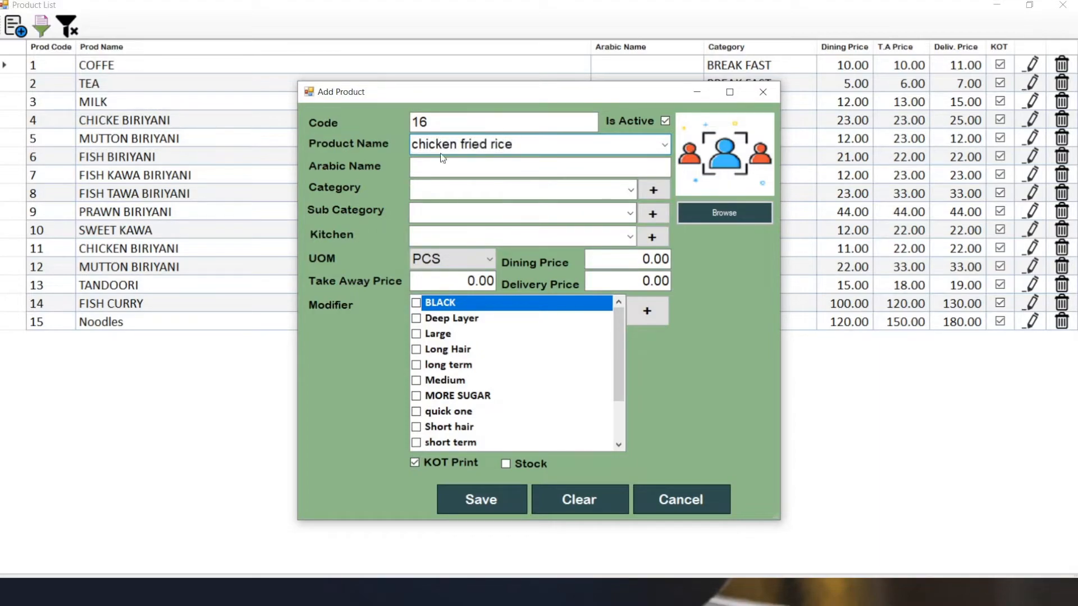
Assign the new product to category DINNER, sub category CHINESE and kitchen KITCH.
{"action": "left_click", "coordinate": [443, 189]}
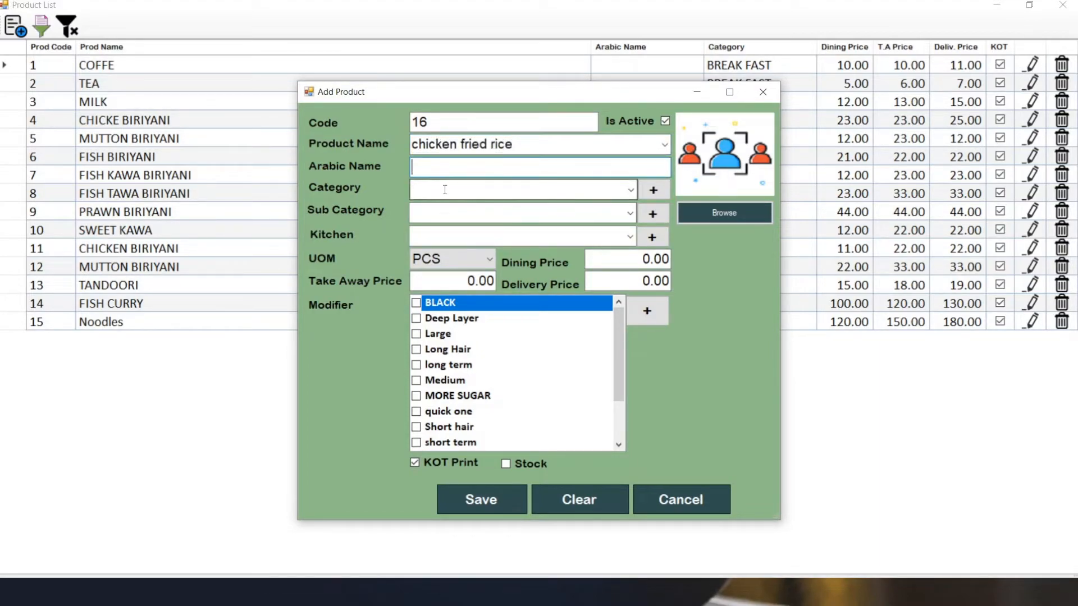
{"action": "left_click", "coordinate": [629, 191]}
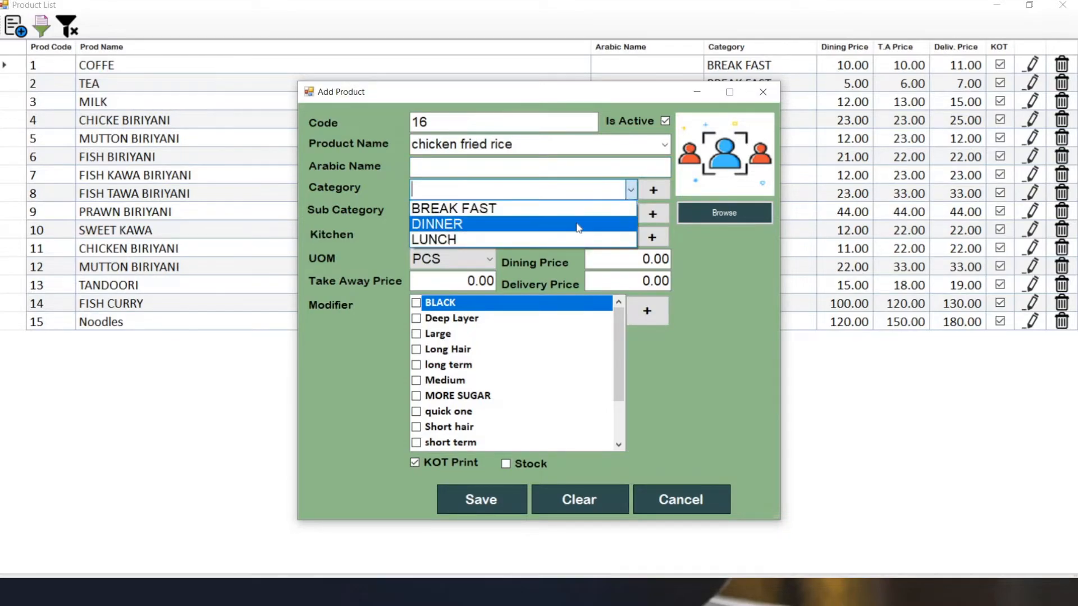
{"action": "left_click", "coordinate": [578, 224]}
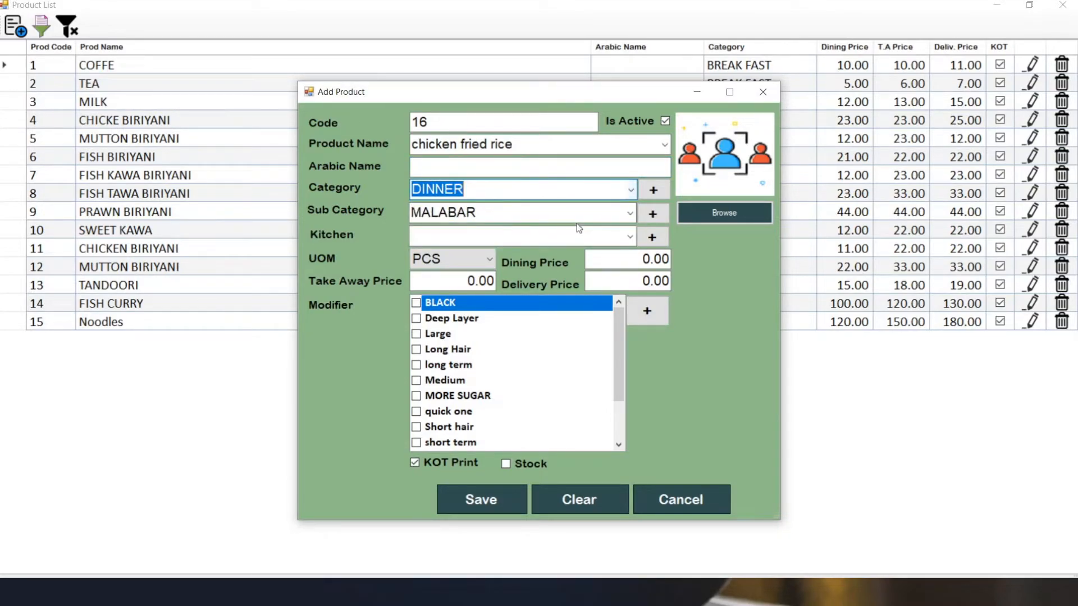
{"action": "left_click", "coordinate": [631, 213]}
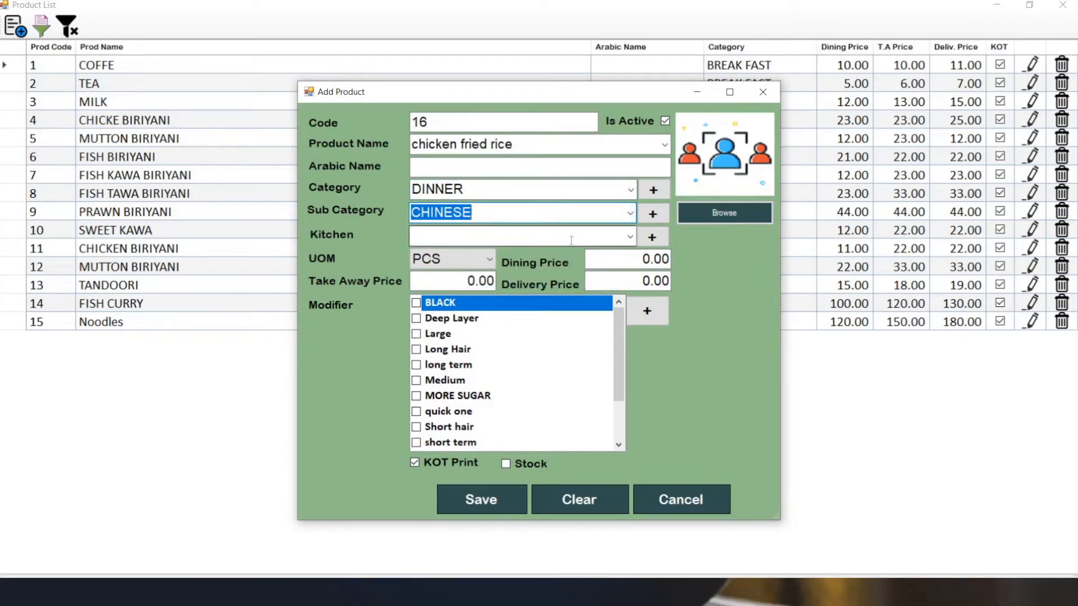
{"action": "left_click", "coordinate": [569, 237]}
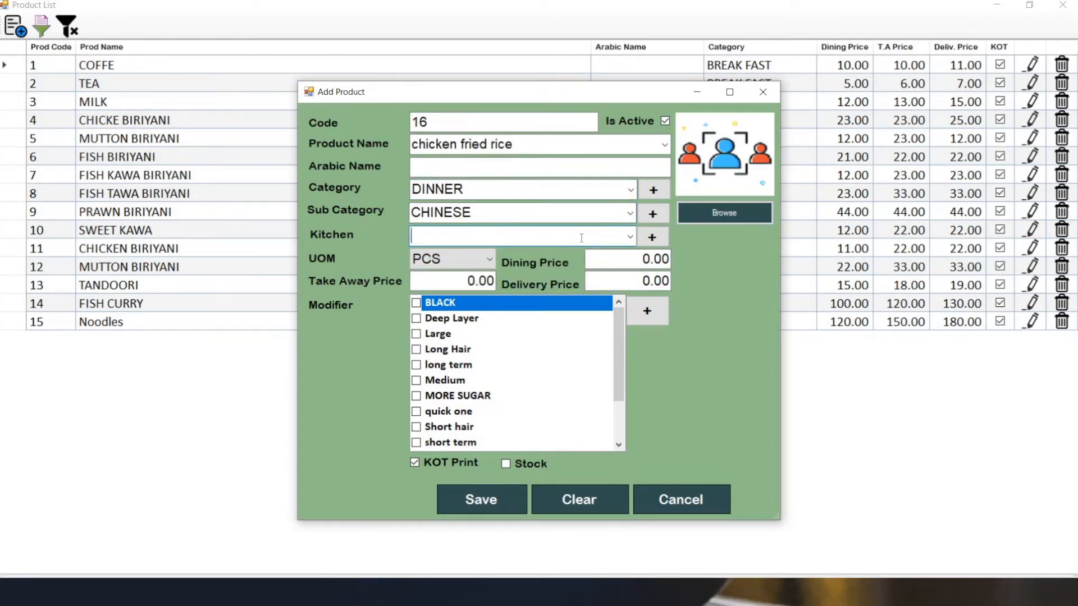
{"action": "left_click", "coordinate": [631, 238]}
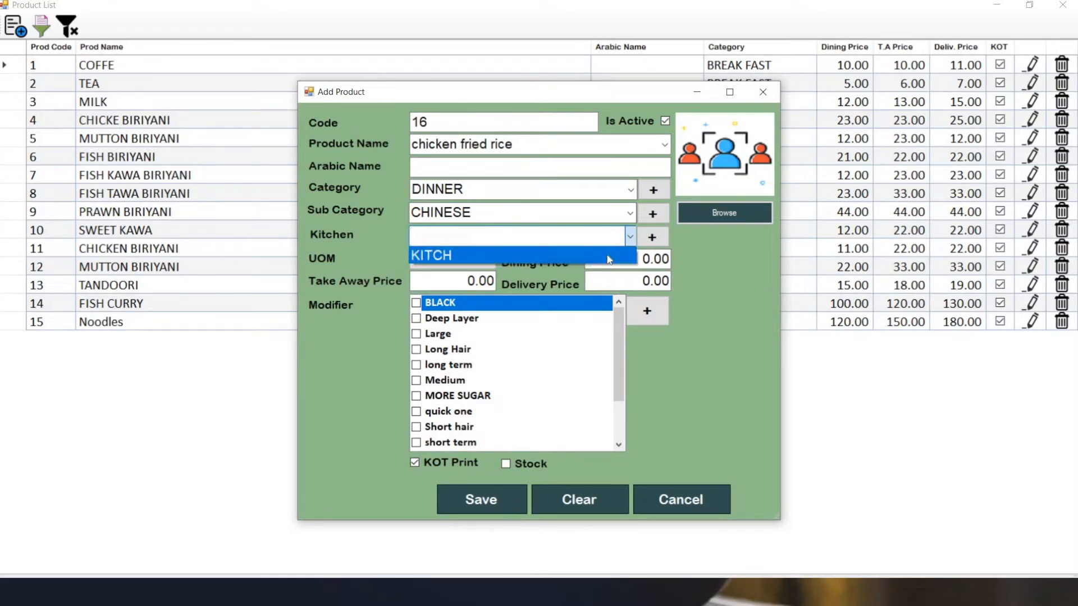
{"action": "left_click", "coordinate": [609, 257]}
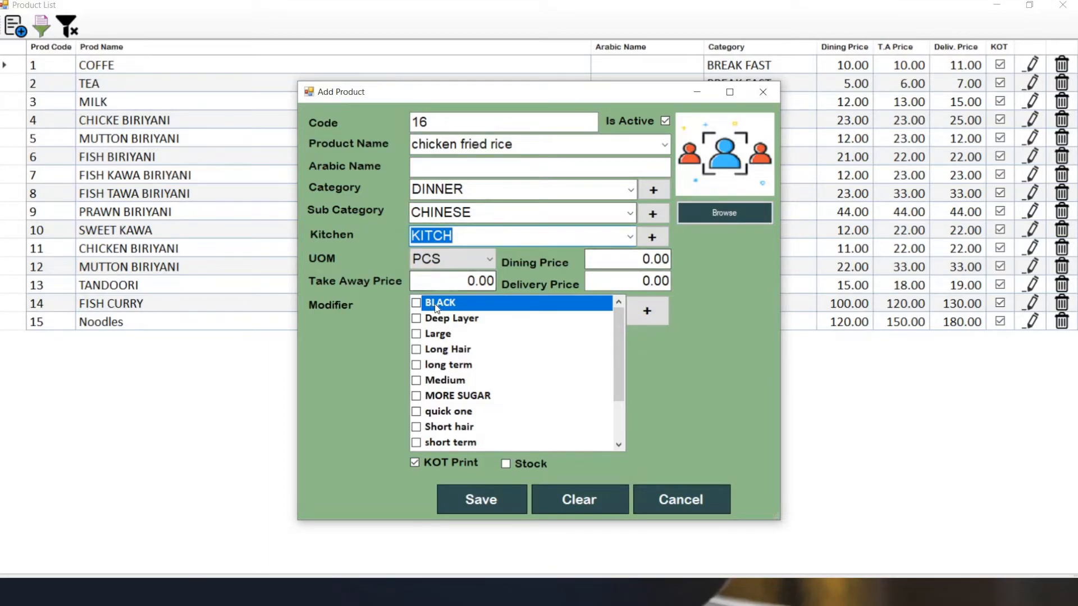
Set the new product's UOM to KG and its take away price to 150.00.
{"action": "left_click", "coordinate": [490, 263]}
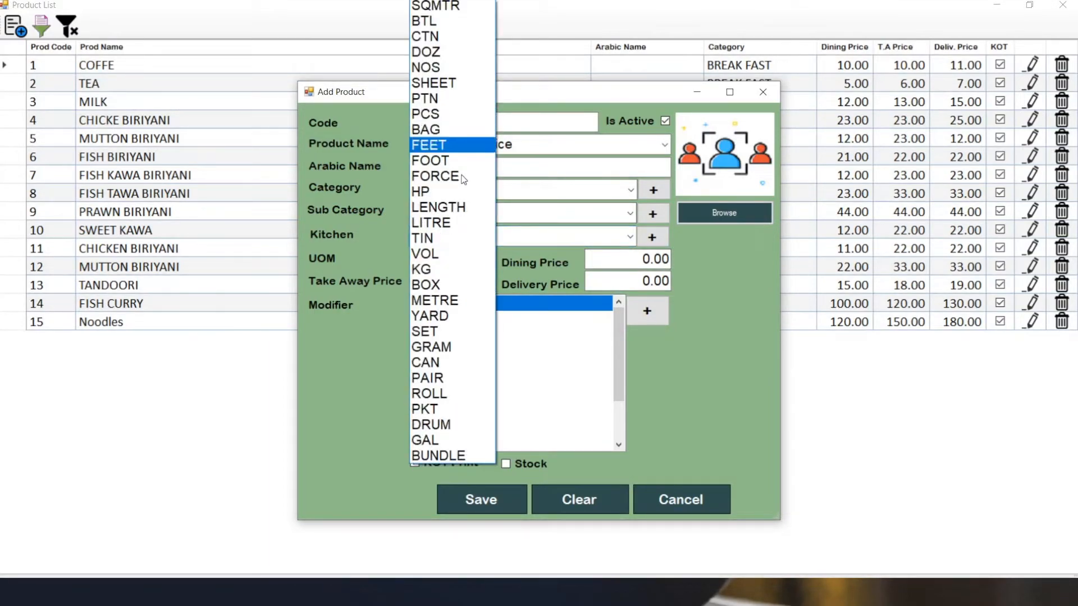
{"action": "left_click", "coordinate": [426, 270]}
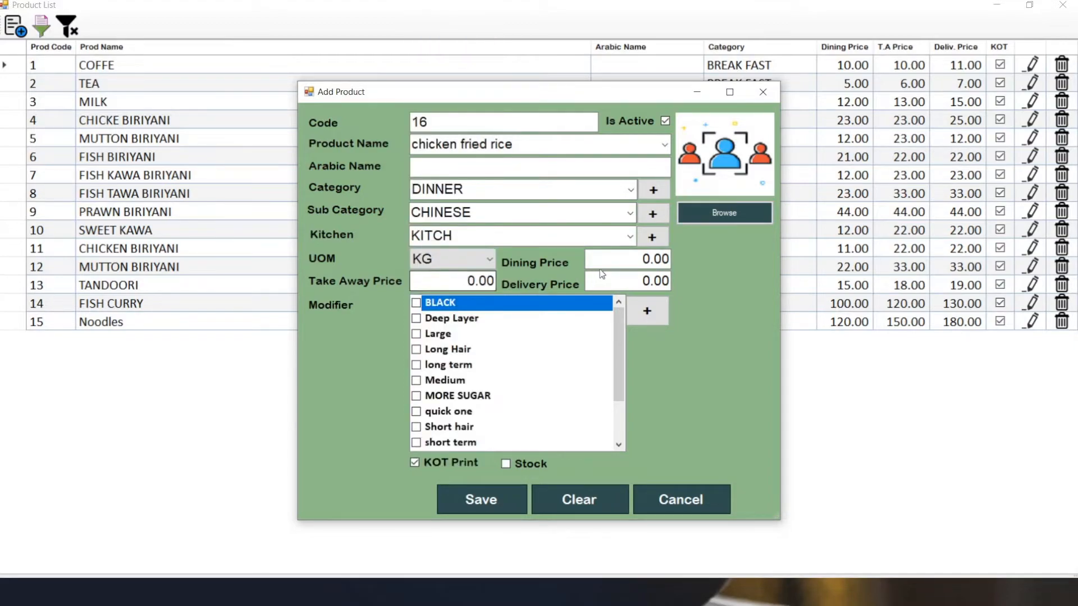
{"action": "left_click", "coordinate": [467, 280]}
{"action": "type", "text": "150"}
{"action": "key", "text": "Tab"}
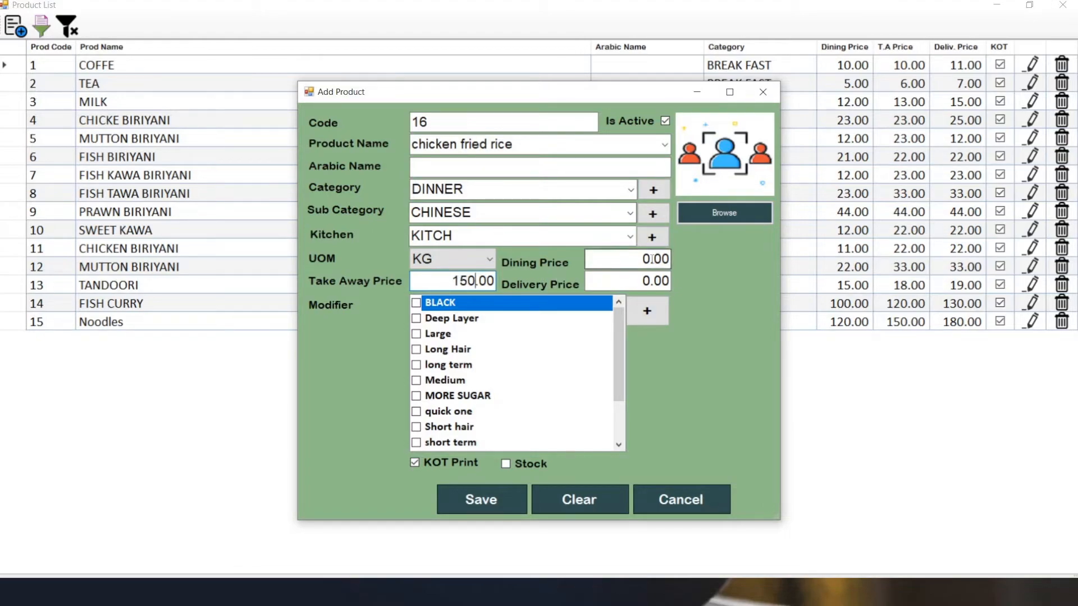
Set the product's dining price to 120 and its delivery price to 180.00.
{"action": "type", "text": "12"}
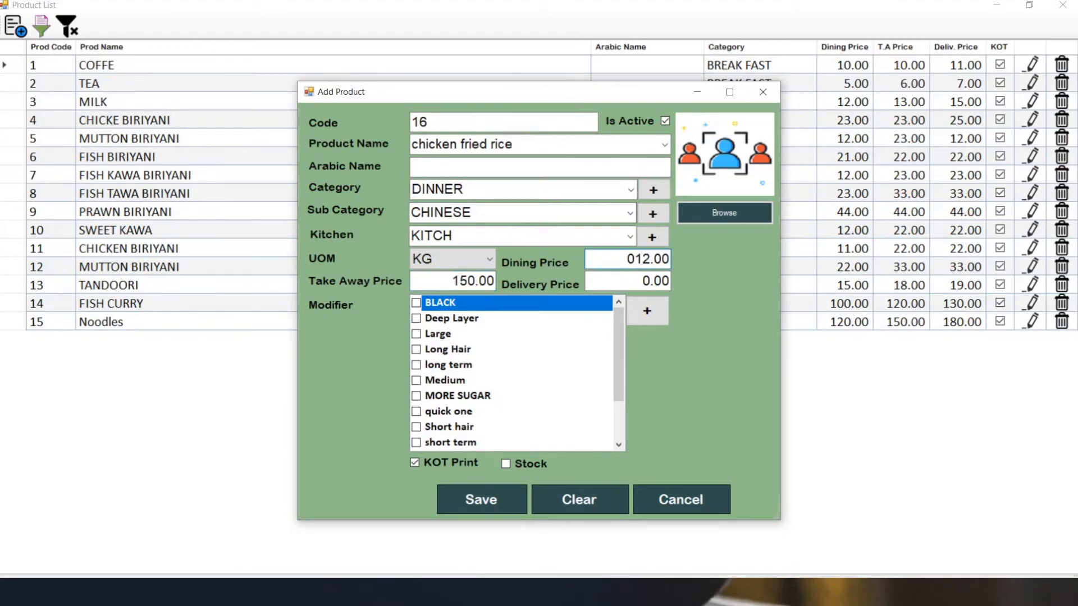
{"action": "type", "text": "0"}
{"action": "left_click", "coordinate": [650, 281]}
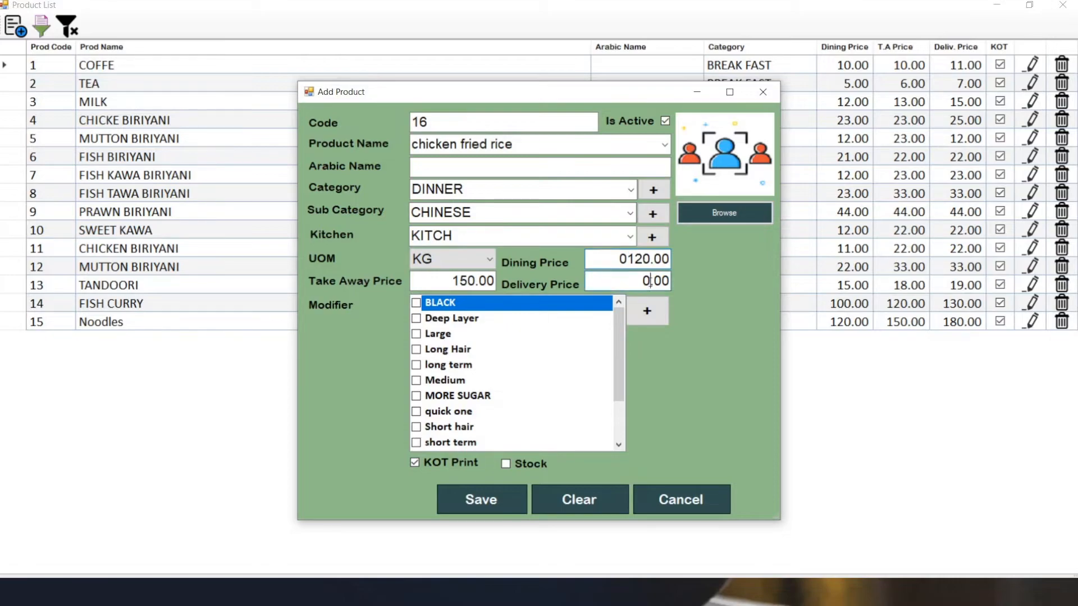
{"action": "key", "text": "BackSpace"}
{"action": "type", "text": "15"}
{"action": "key", "text": "BackSpace"}
{"action": "type", "text": "80"}
Save the product with the Medium modifier highlighted, and close the product form and product list.
{"action": "left_click", "coordinate": [418, 382]}
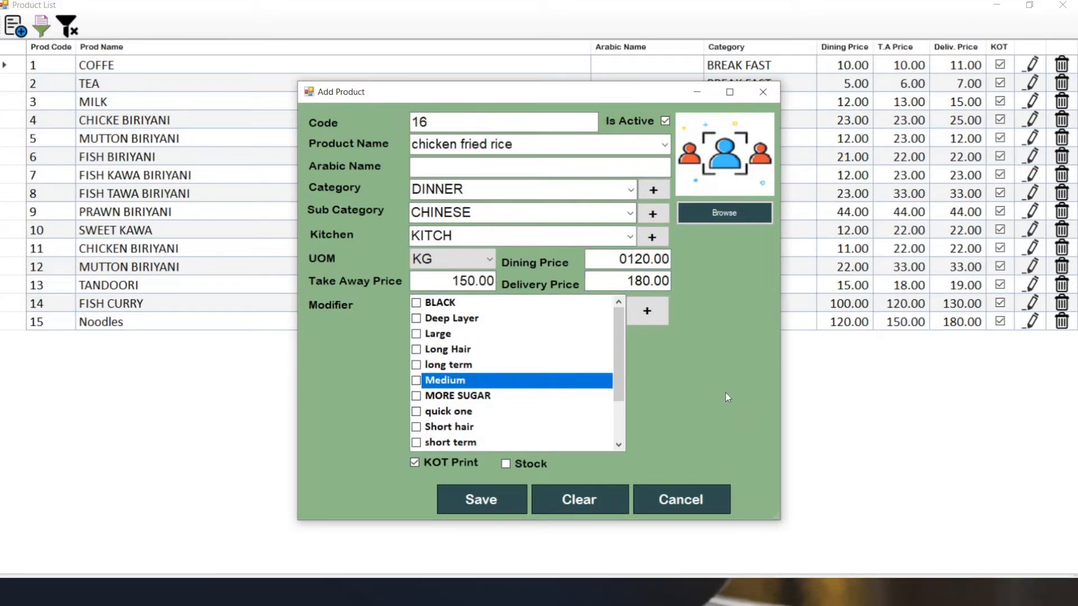
{"action": "left_click", "coordinate": [487, 499]}
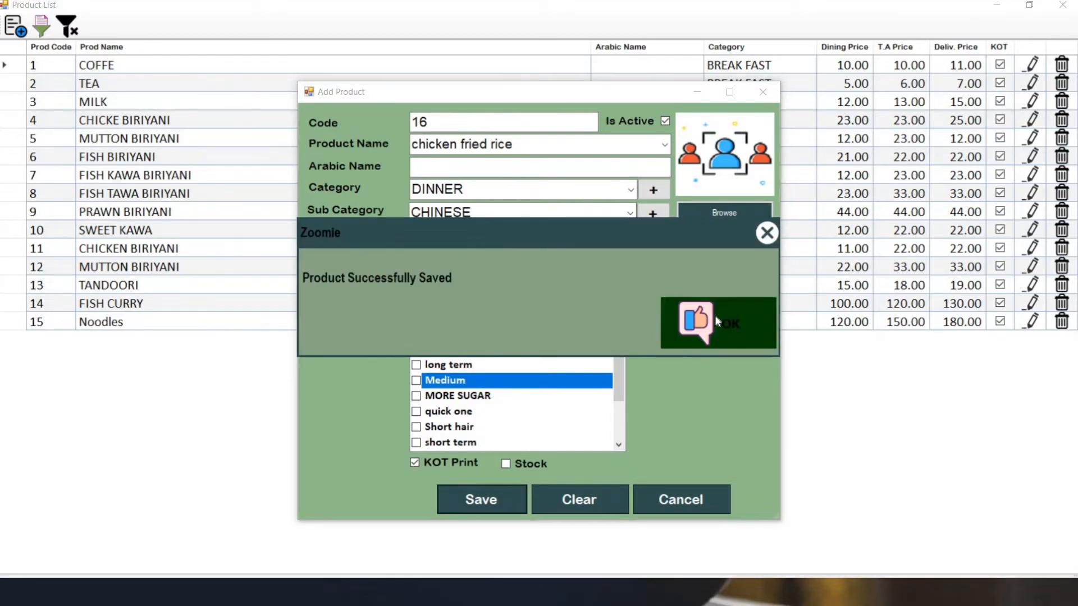
{"action": "left_click", "coordinate": [715, 316]}
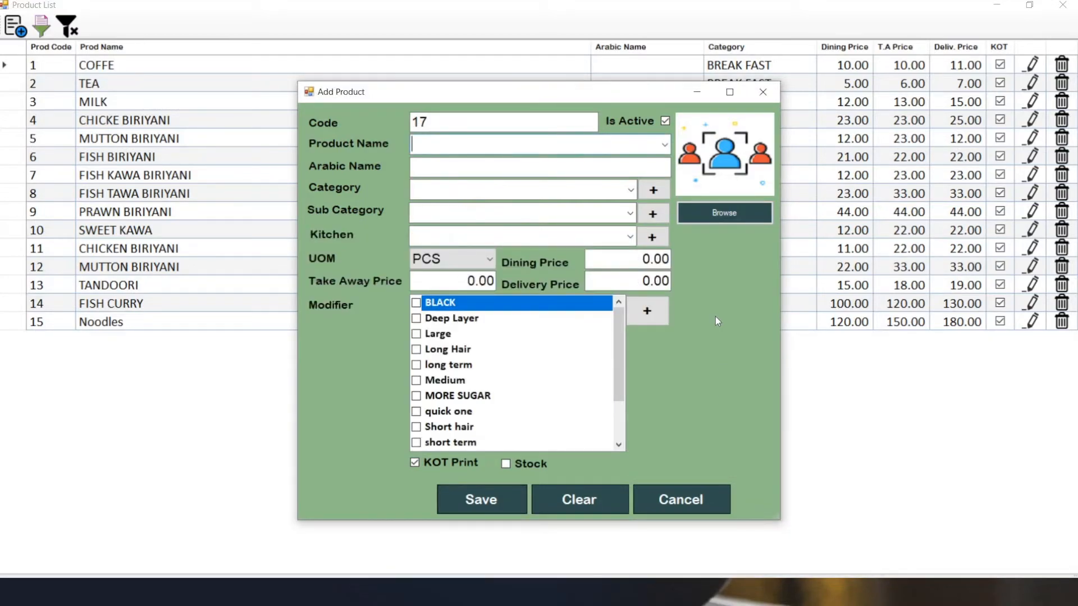
{"action": "left_click", "coordinate": [763, 93]}
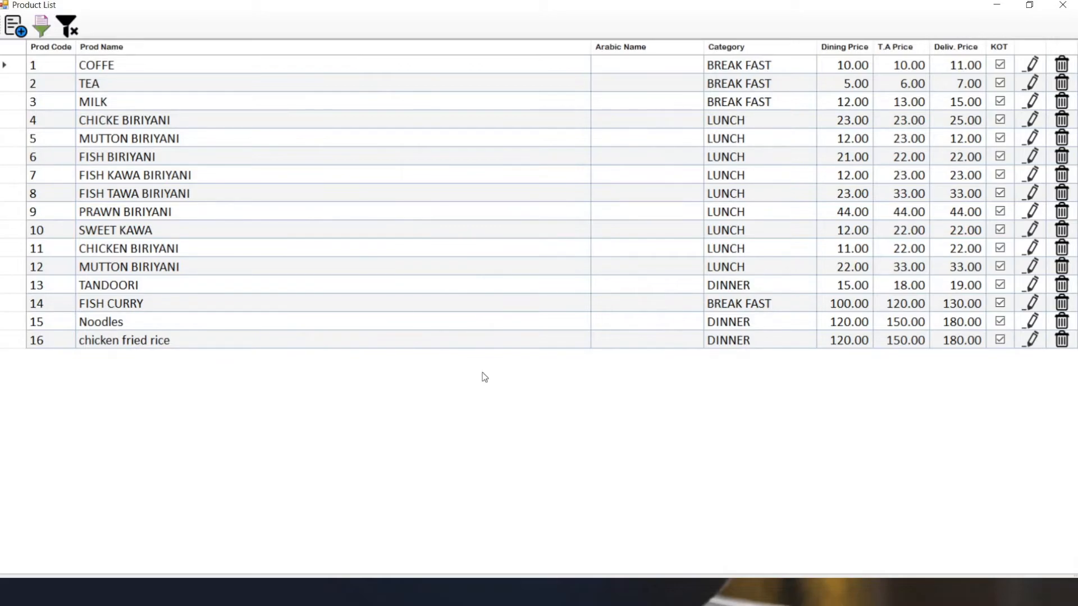
{"action": "left_click", "coordinate": [1062, 6]}
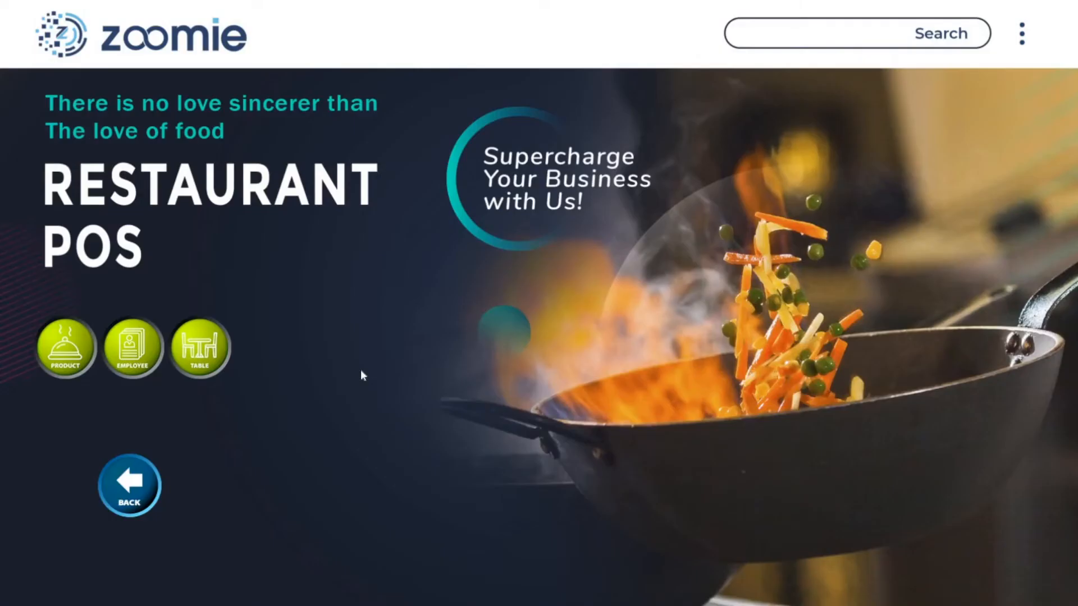
Start a new employee record with the employee's name, nationality India and designation supplier.
{"action": "left_click", "coordinate": [133, 365]}
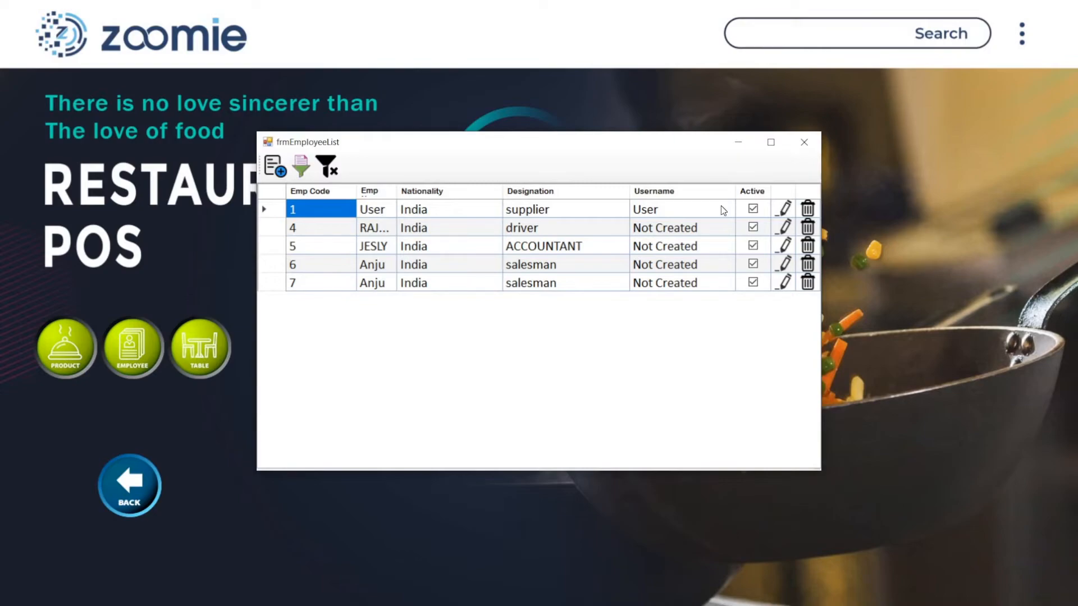
{"action": "left_click", "coordinate": [275, 167]}
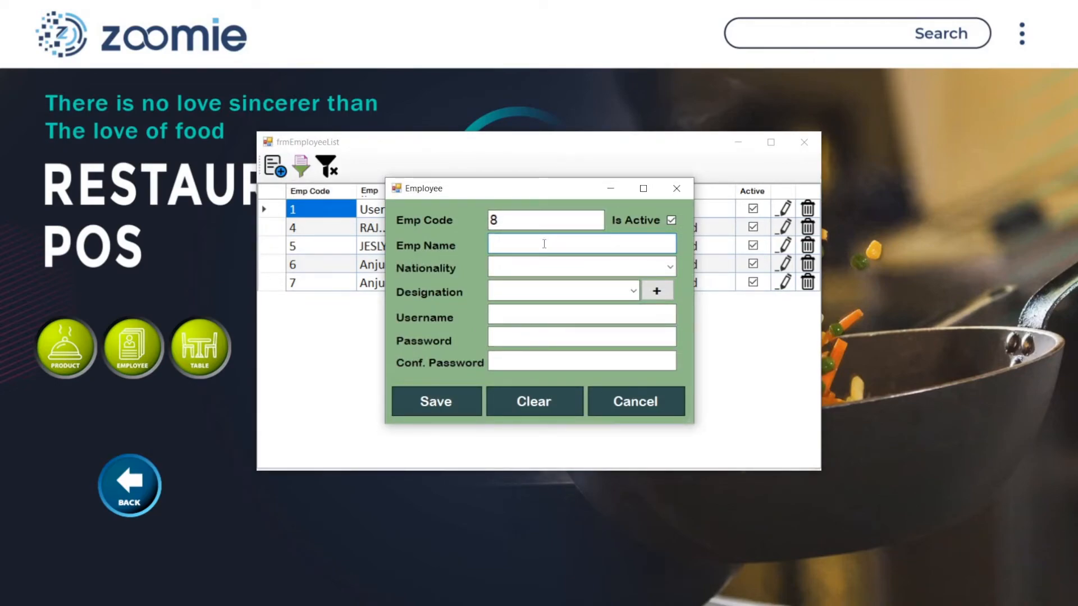
{"action": "type", "text": "Susan"}
{"action": "left_click", "coordinate": [521, 268]}
{"action": "type", "text": "i"}
{"action": "left_click", "coordinate": [517, 296]}
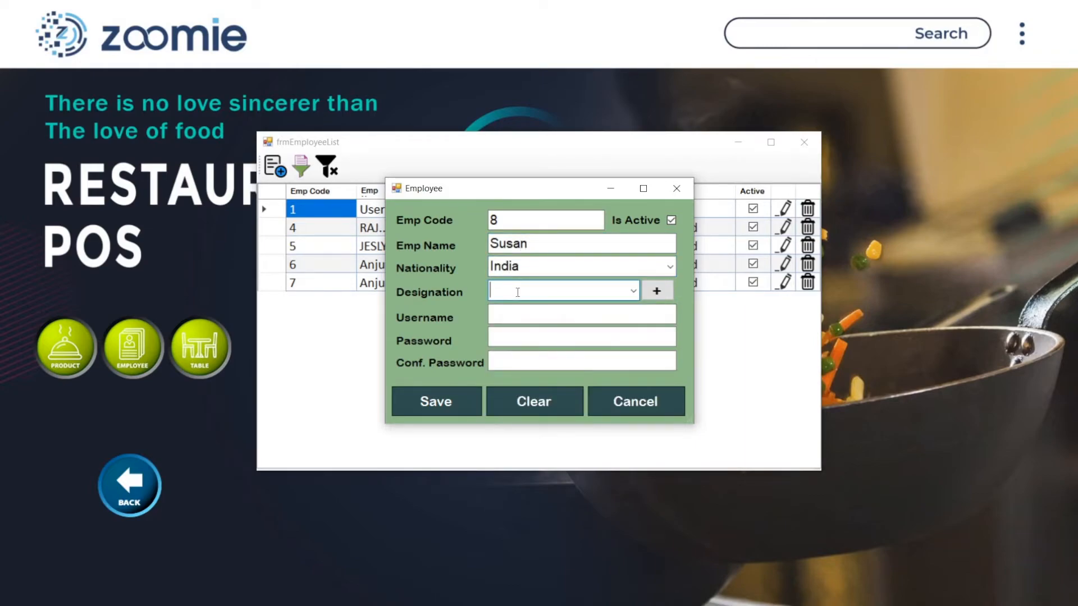
{"action": "type", "text": "s"}
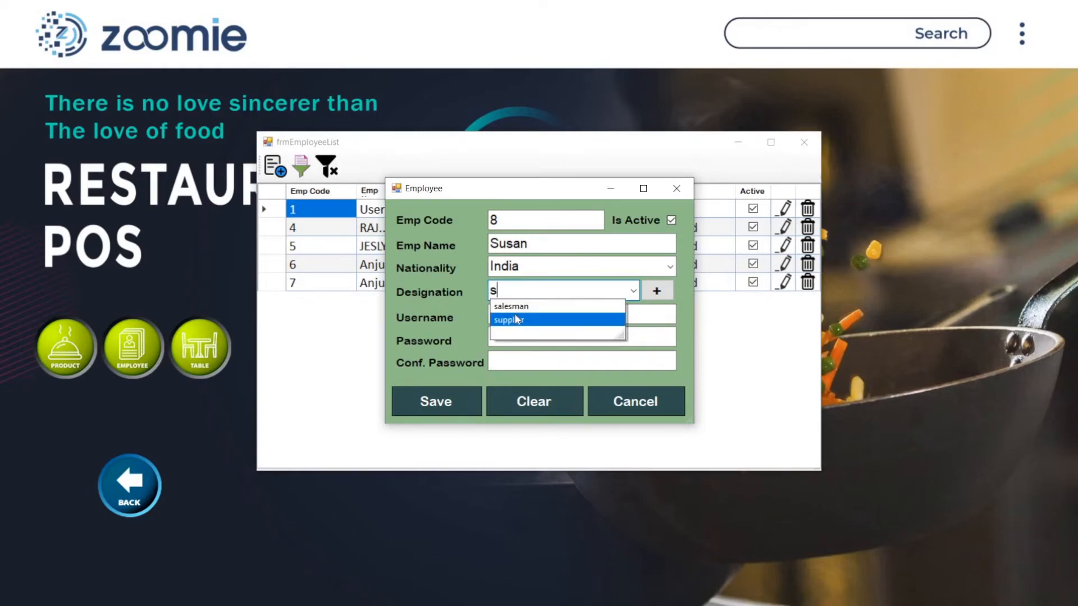
{"action": "left_click", "coordinate": [514, 319]}
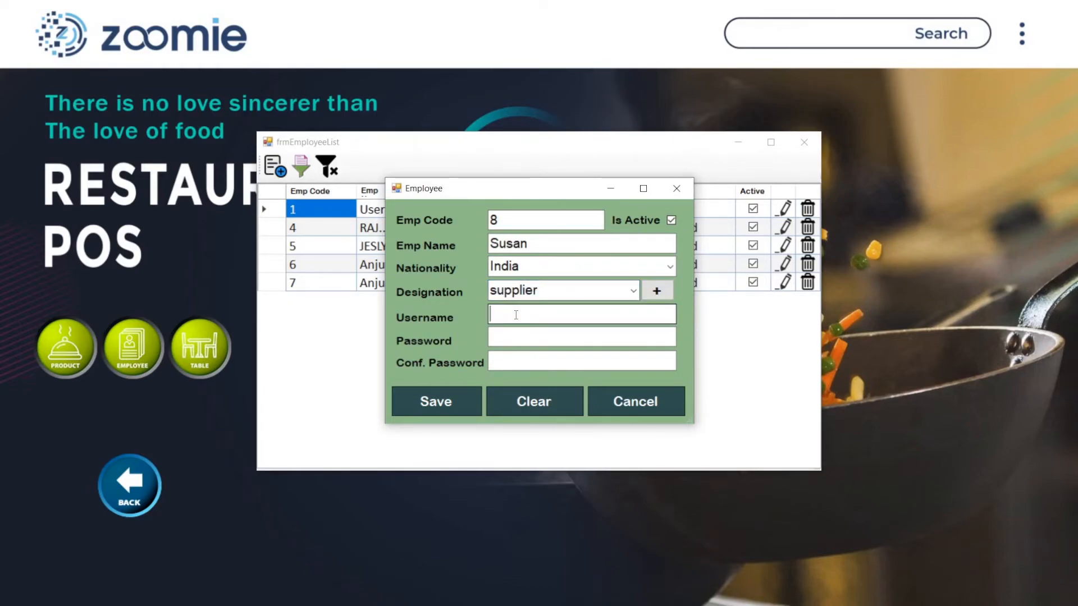
Enter the new employee's username, and fill in the password and its confirmation.
{"action": "type", "text": "anj"}
{"action": "key", "text": "BackSpace"}
{"action": "key", "text": "BackSpace"}
{"action": "type", "text": "susan"}
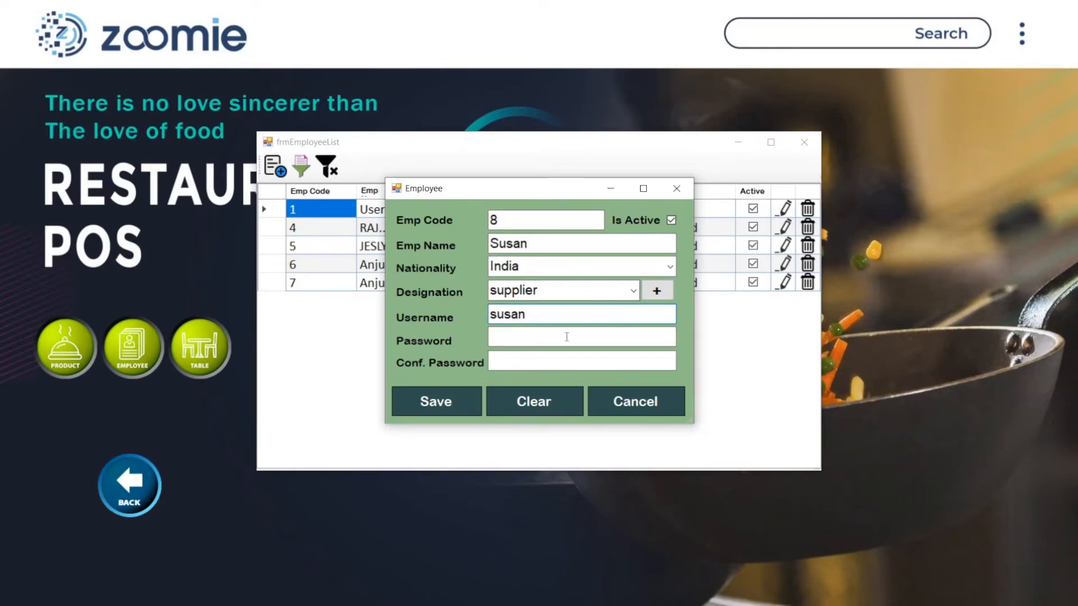
{"action": "left_click", "coordinate": [555, 344]}
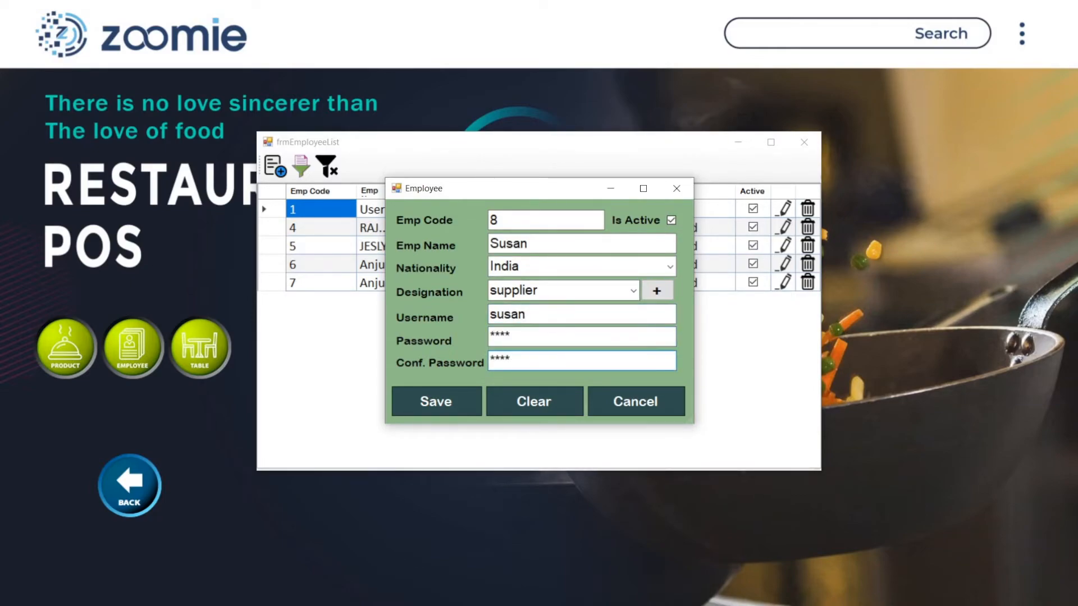
Save the employee record and close the employee form and employee list.
{"action": "left_click", "coordinate": [461, 407]}
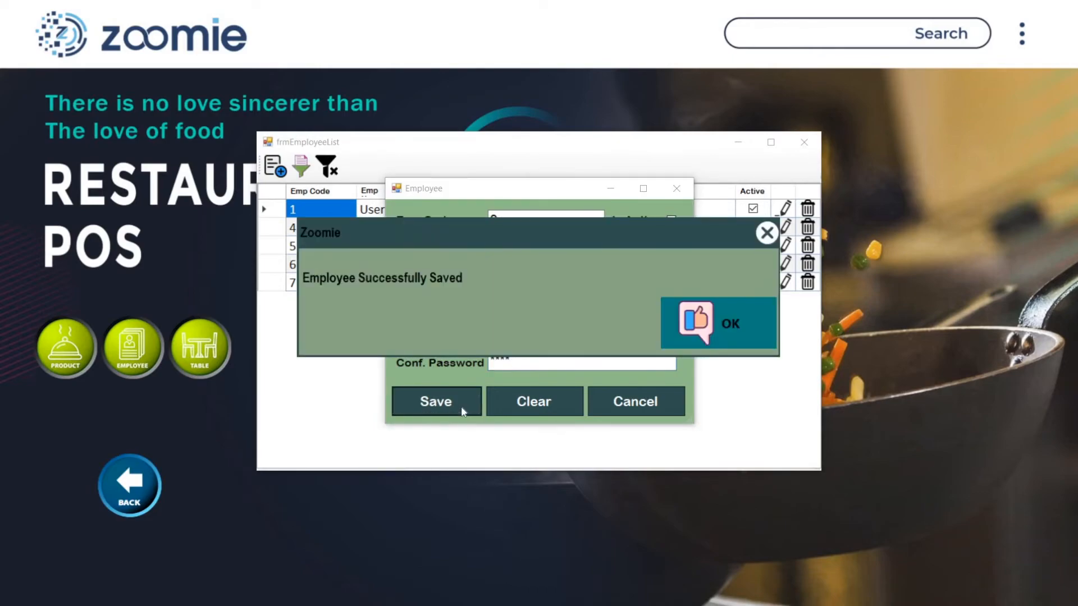
{"action": "left_click", "coordinate": [726, 321]}
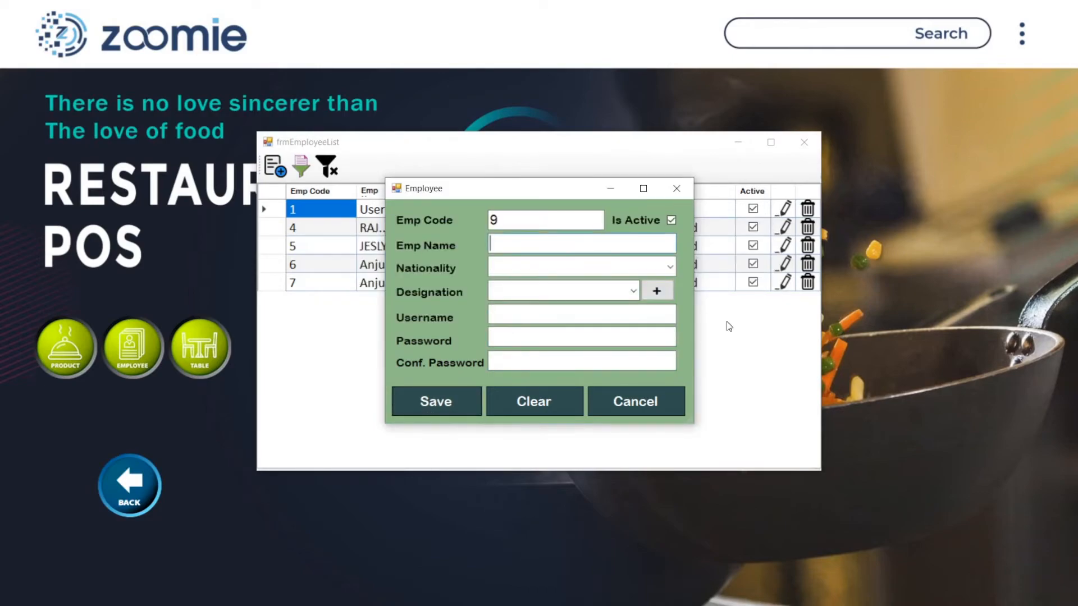
{"action": "left_click", "coordinate": [677, 188]}
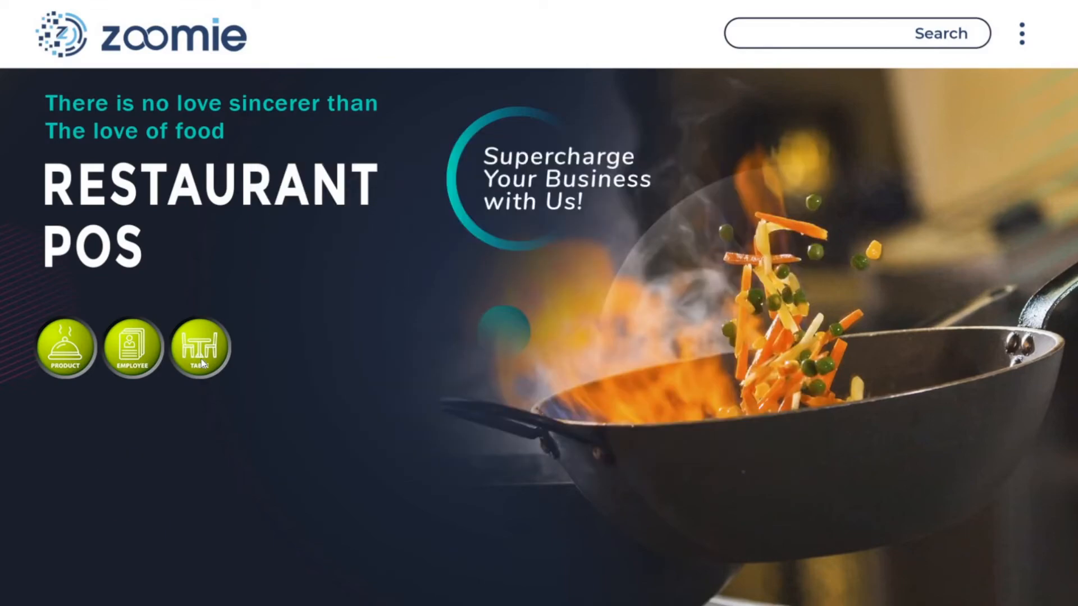
Open the table management form from the table master.
{"action": "left_click", "coordinate": [201, 359]}
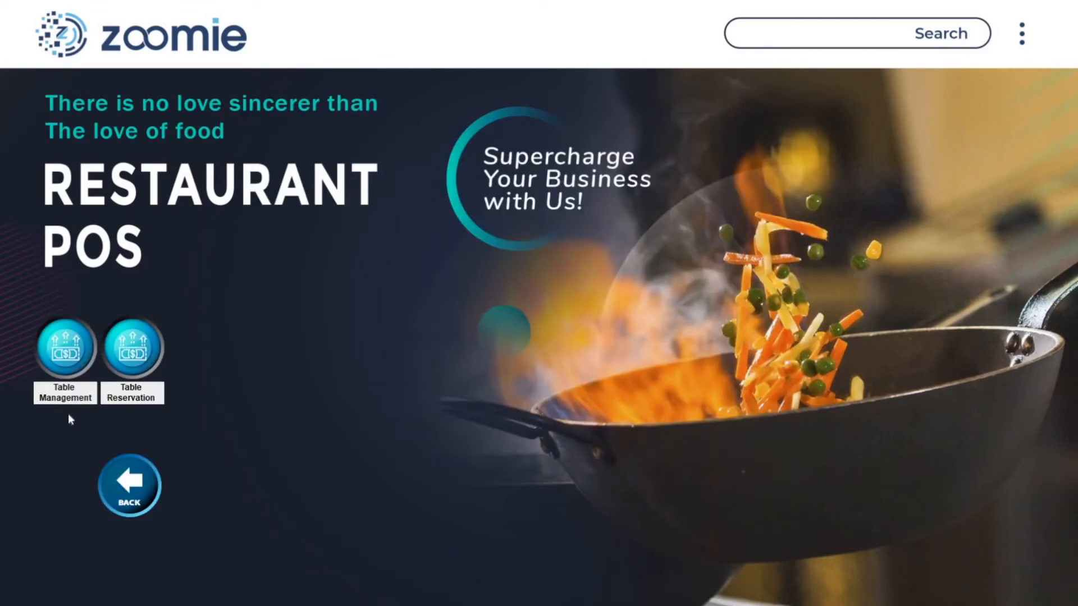
{"action": "left_click", "coordinate": [76, 362]}
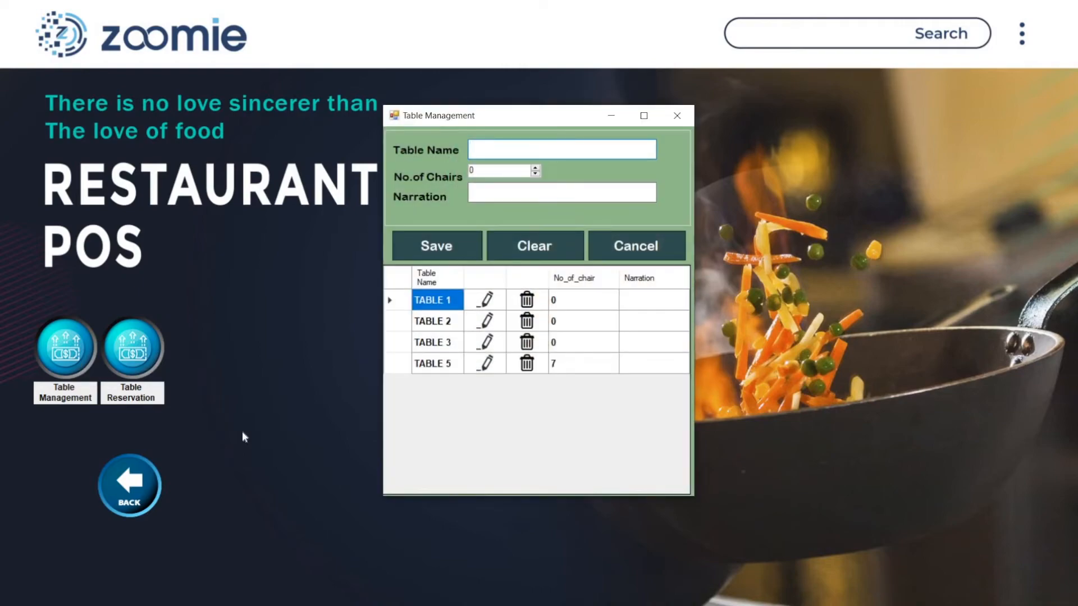